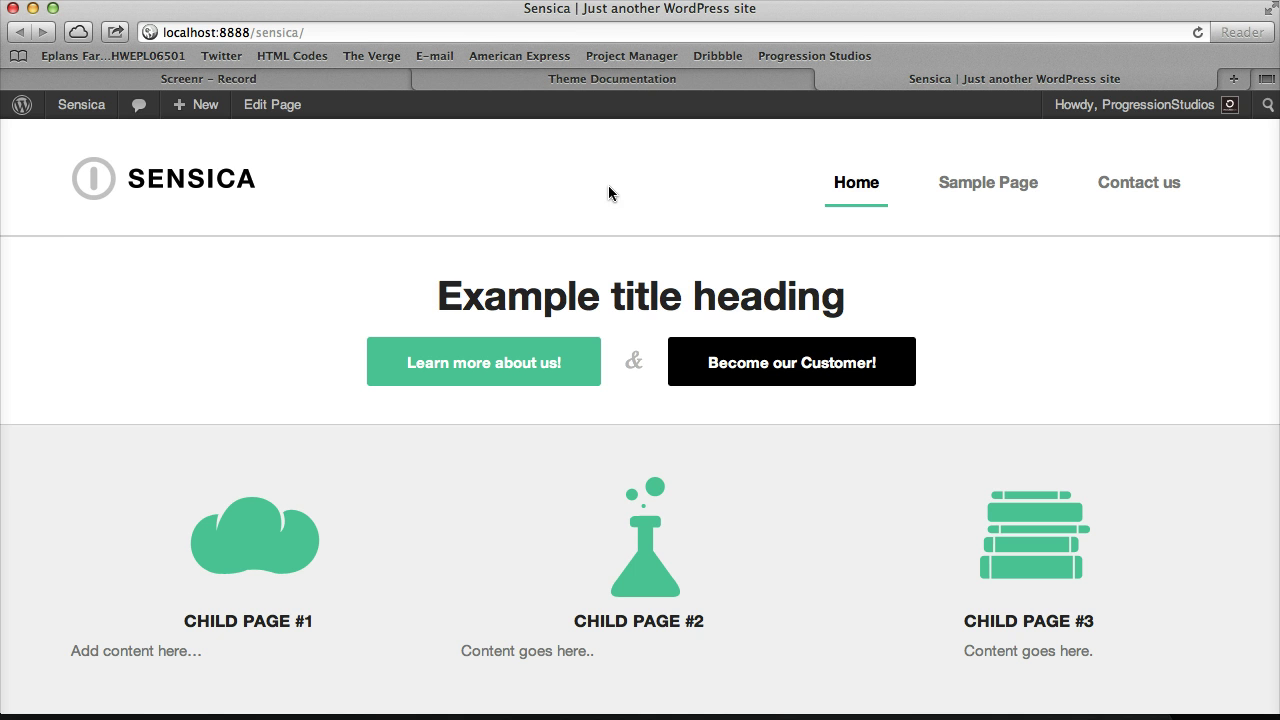
# Step: Add a new portfolio category named "slider"
pyautogui.click(100, 106)
pyautogui.moveTo(91, 106)
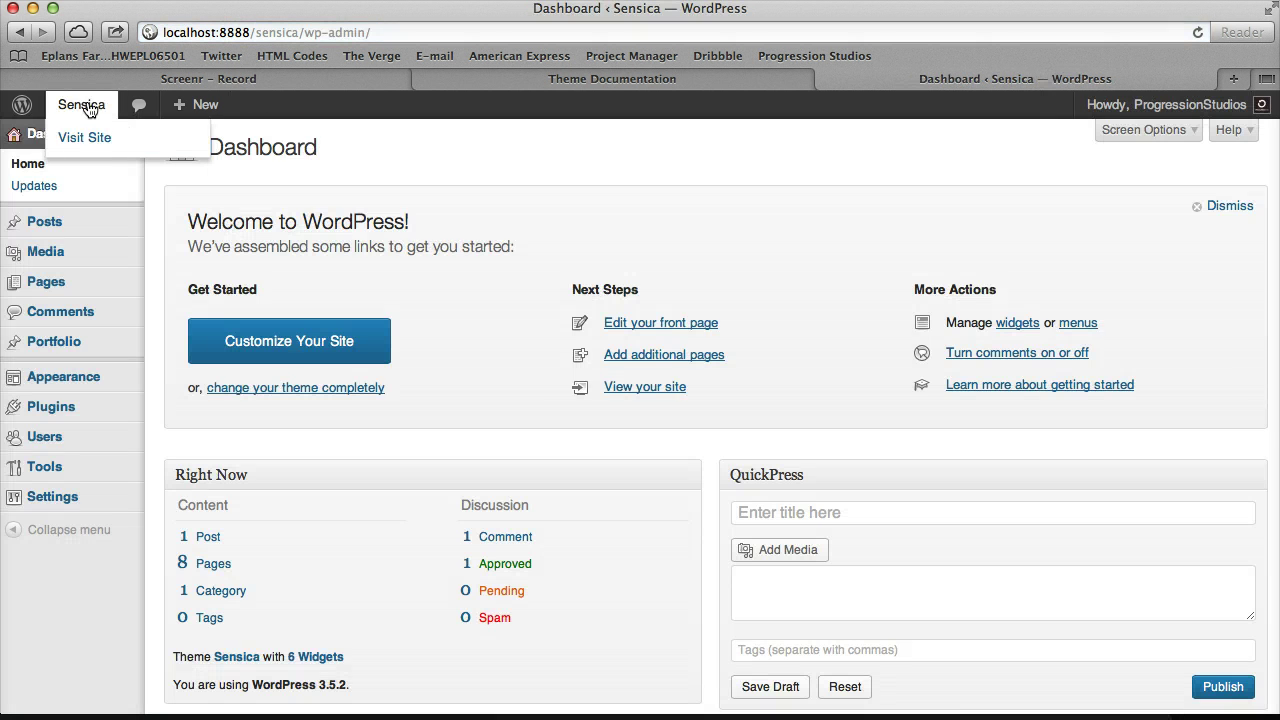
pyautogui.click(82, 340)
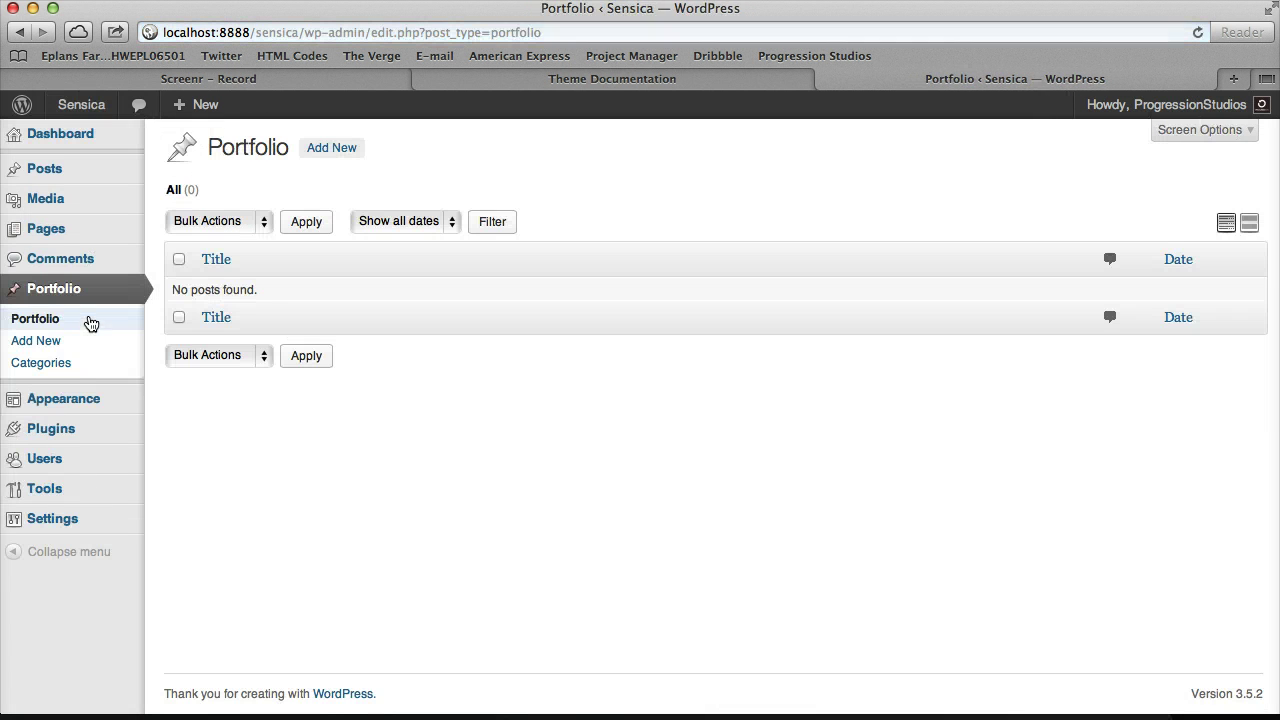
pyautogui.click(73, 373)
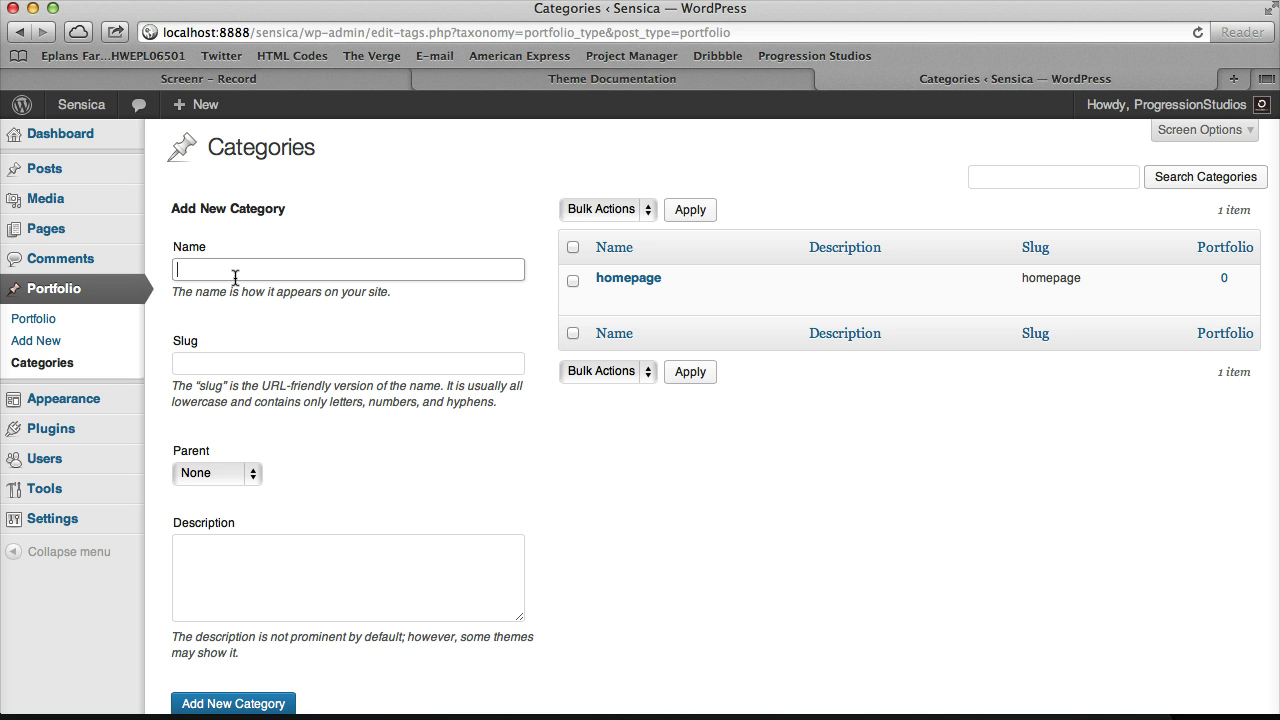
pyautogui.write('slider')
pyautogui.click(240, 704)
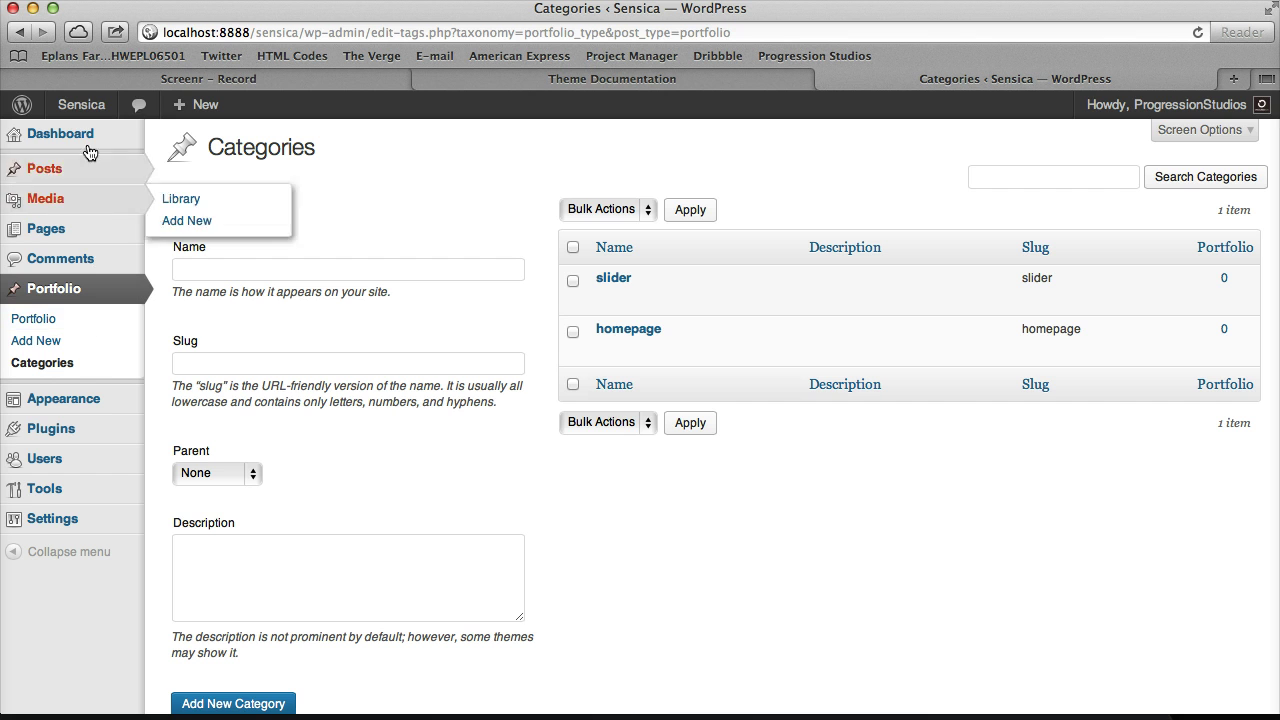
# Step: Open the site's homepage for editing and set its Portfolio Category to slider
pyautogui.click(88, 108)
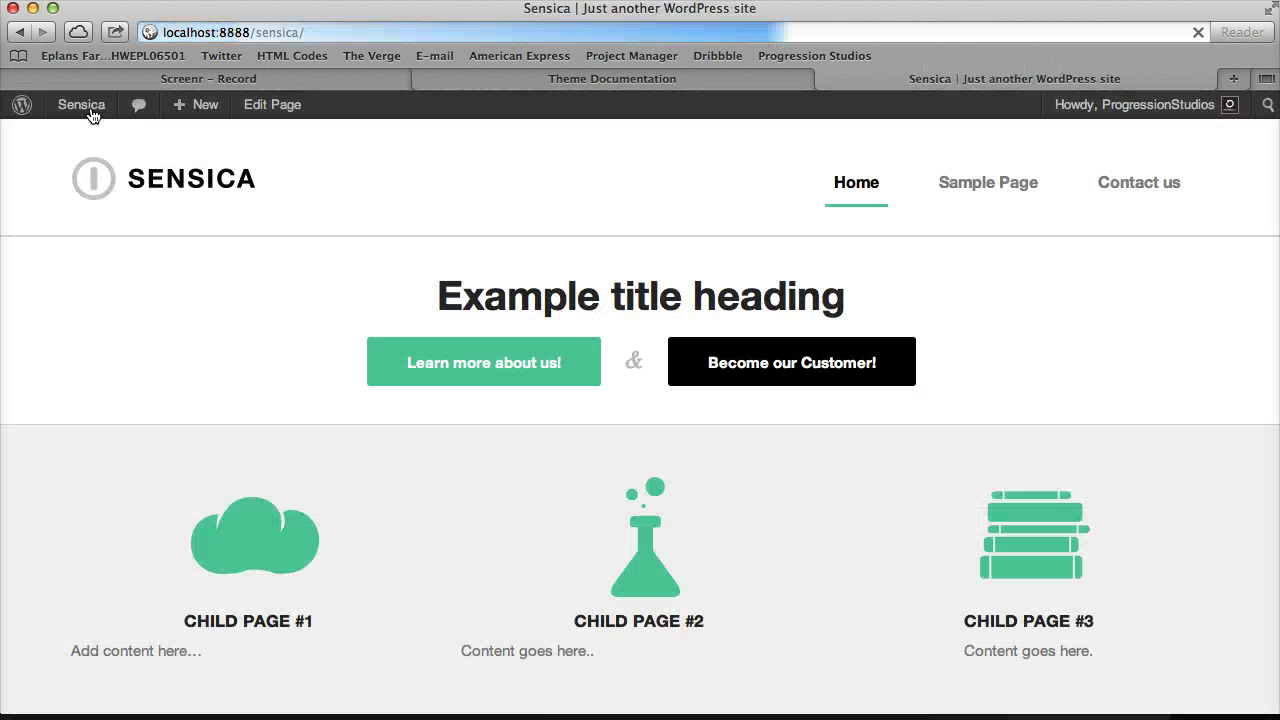
pyautogui.click(272, 105)
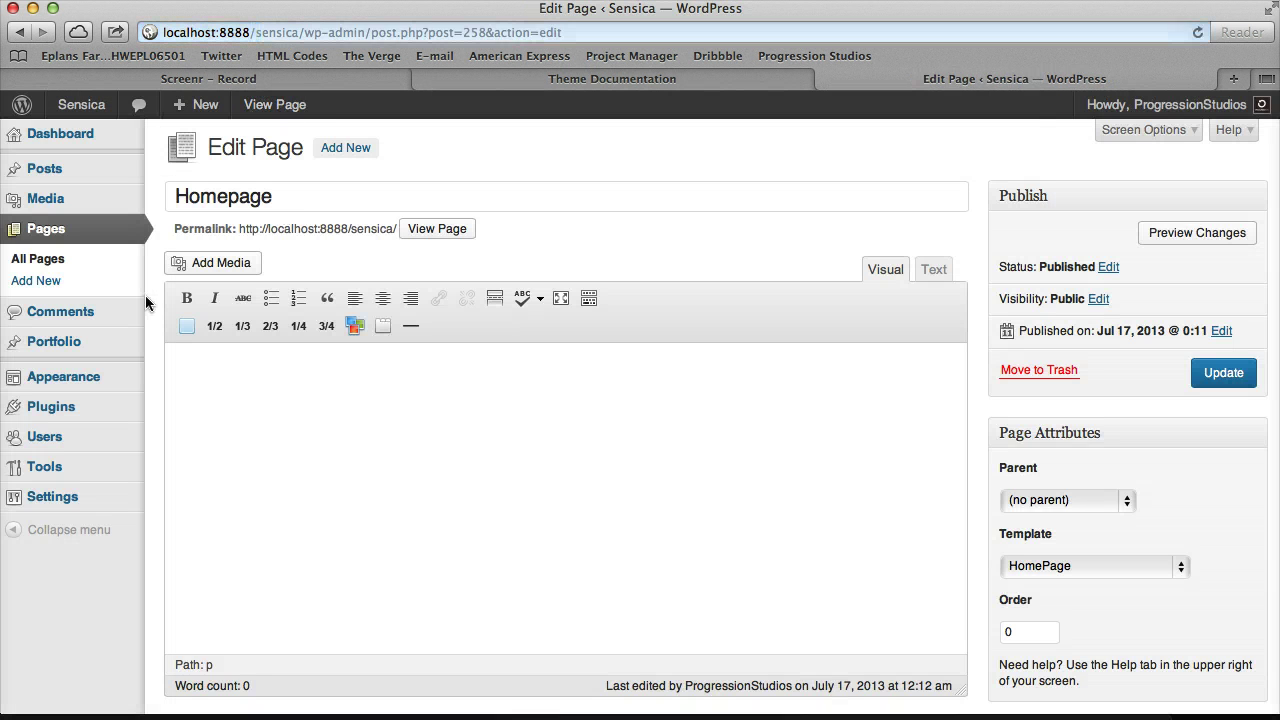
pyautogui.scroll(-3, 400, 420)
pyautogui.scroll(-2, 403, 414)
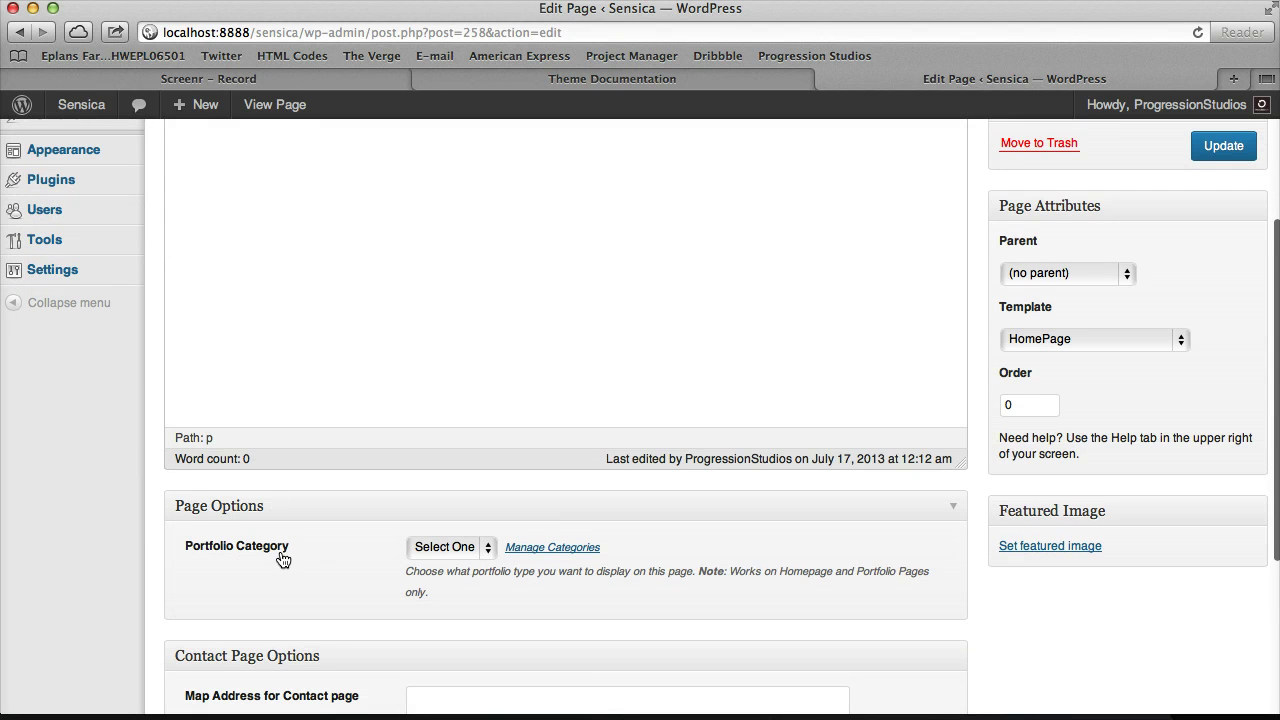
pyautogui.click(441, 548)
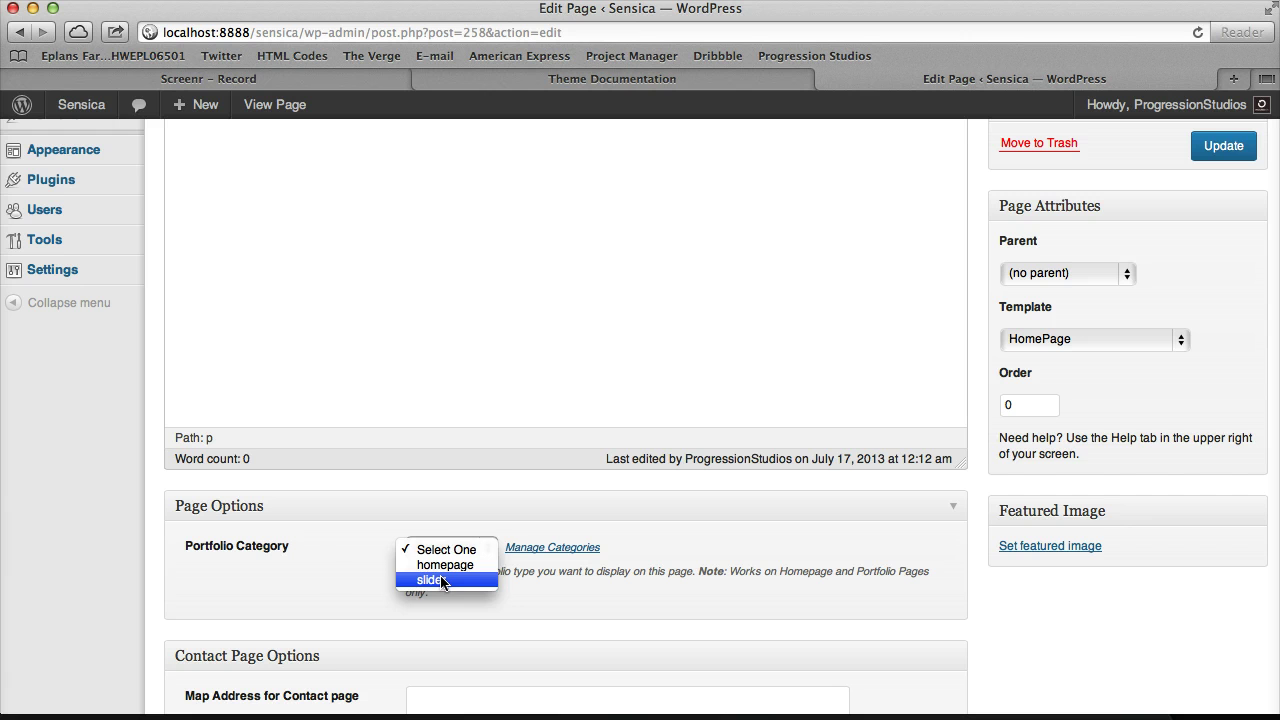
pyautogui.click(443, 580)
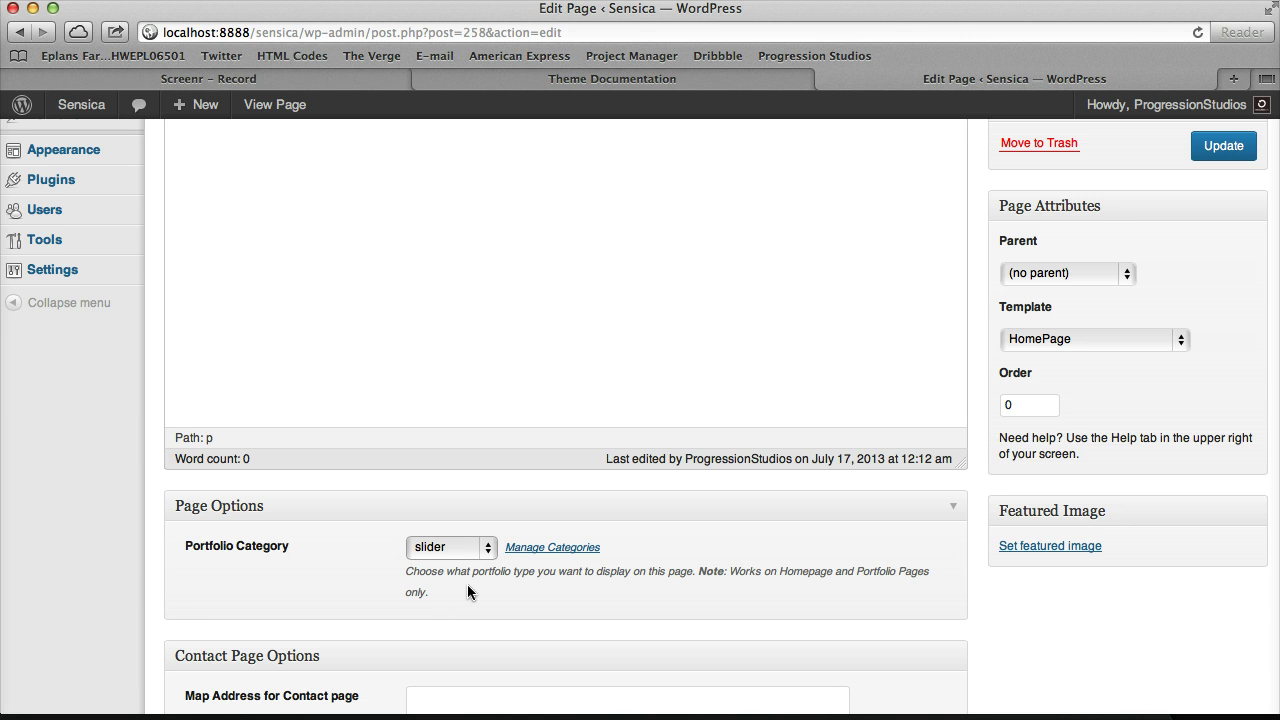
# Step: Update the Homepage page and view it on the live site
pyautogui.scroll(5, 624, 556)
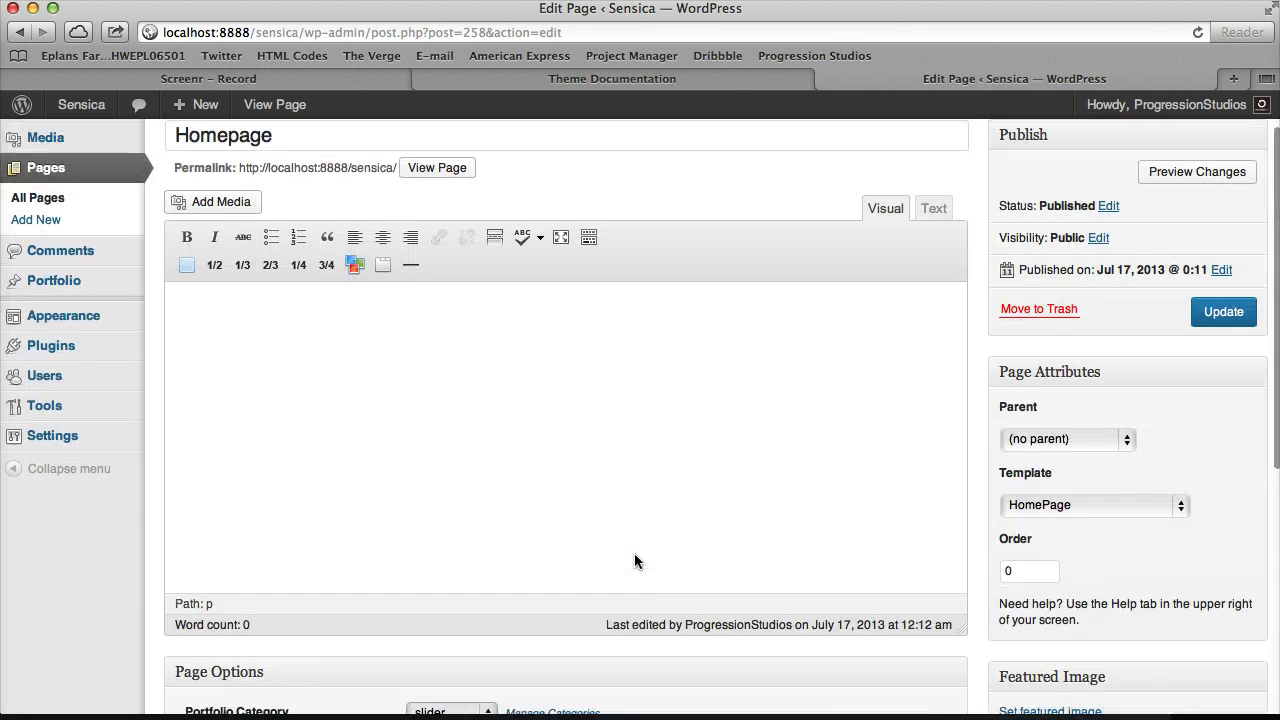
pyautogui.scroll(-3, 634, 561)
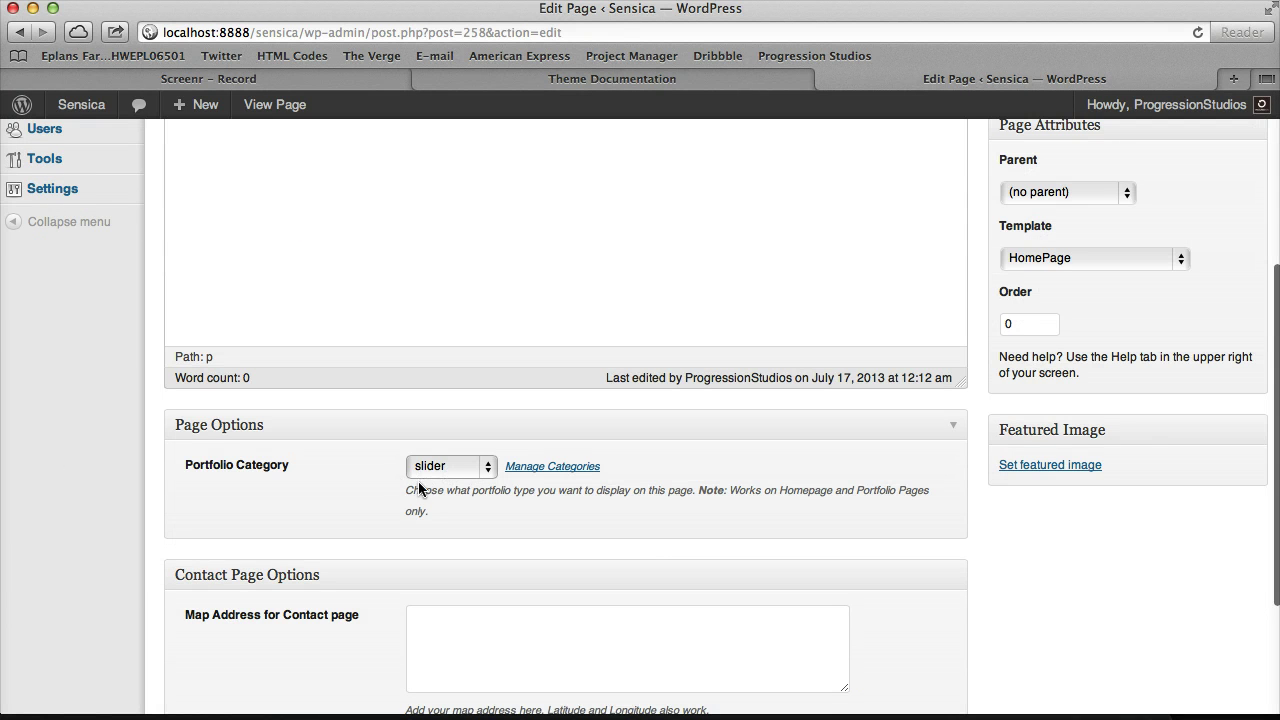
pyautogui.scroll(3, 500, 460)
pyautogui.click(1223, 373)
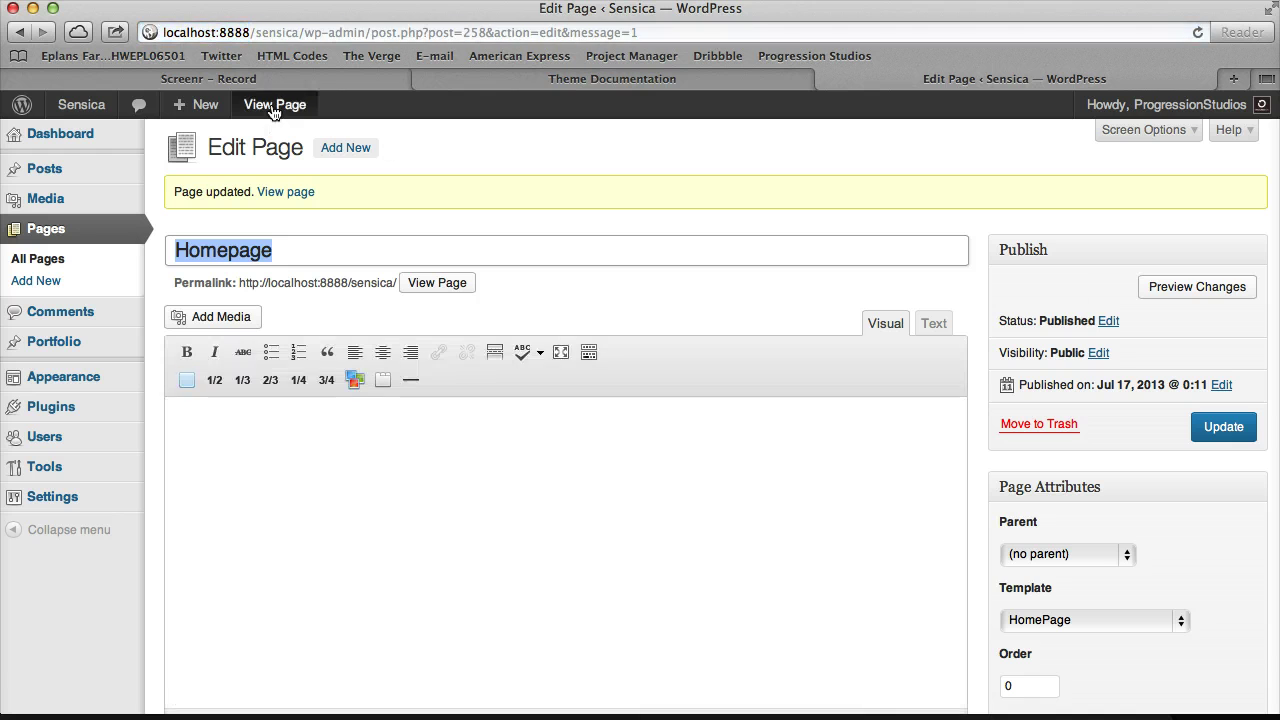
pyautogui.click(275, 105)
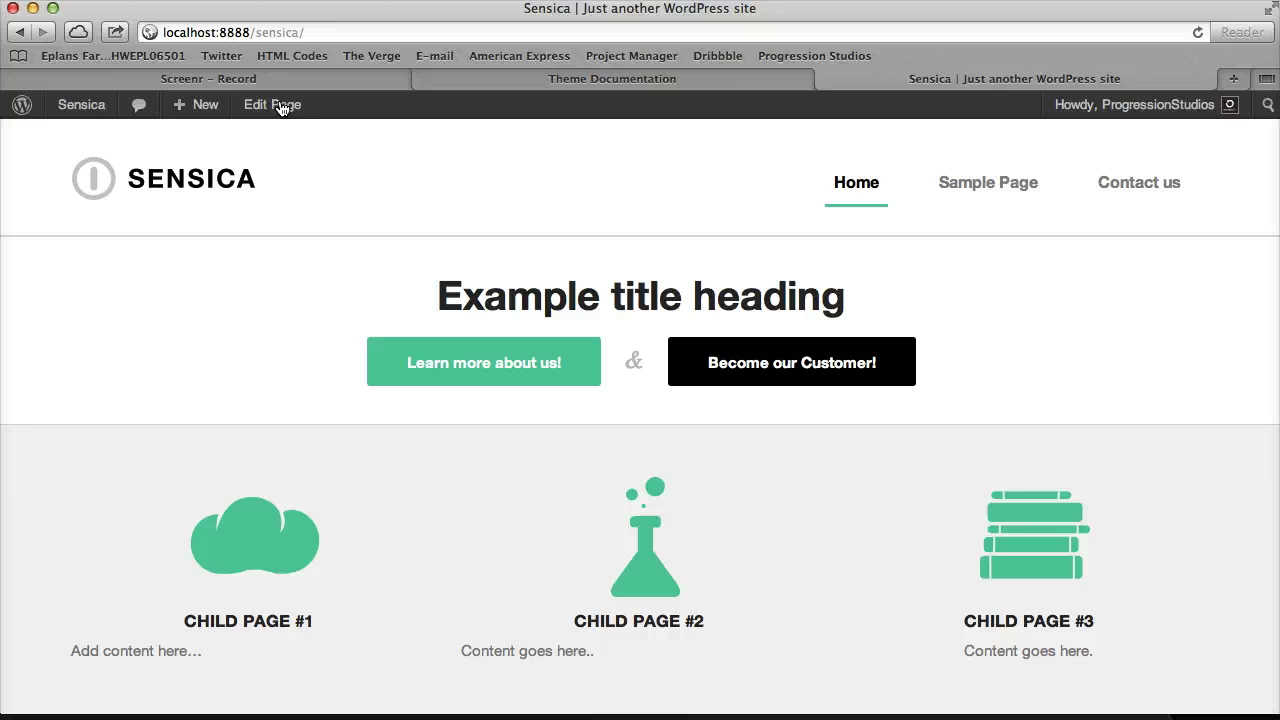
# Step: Create a new portfolio post titled "Slider #1" and assign it to the slider category
pyautogui.click(95, 112)
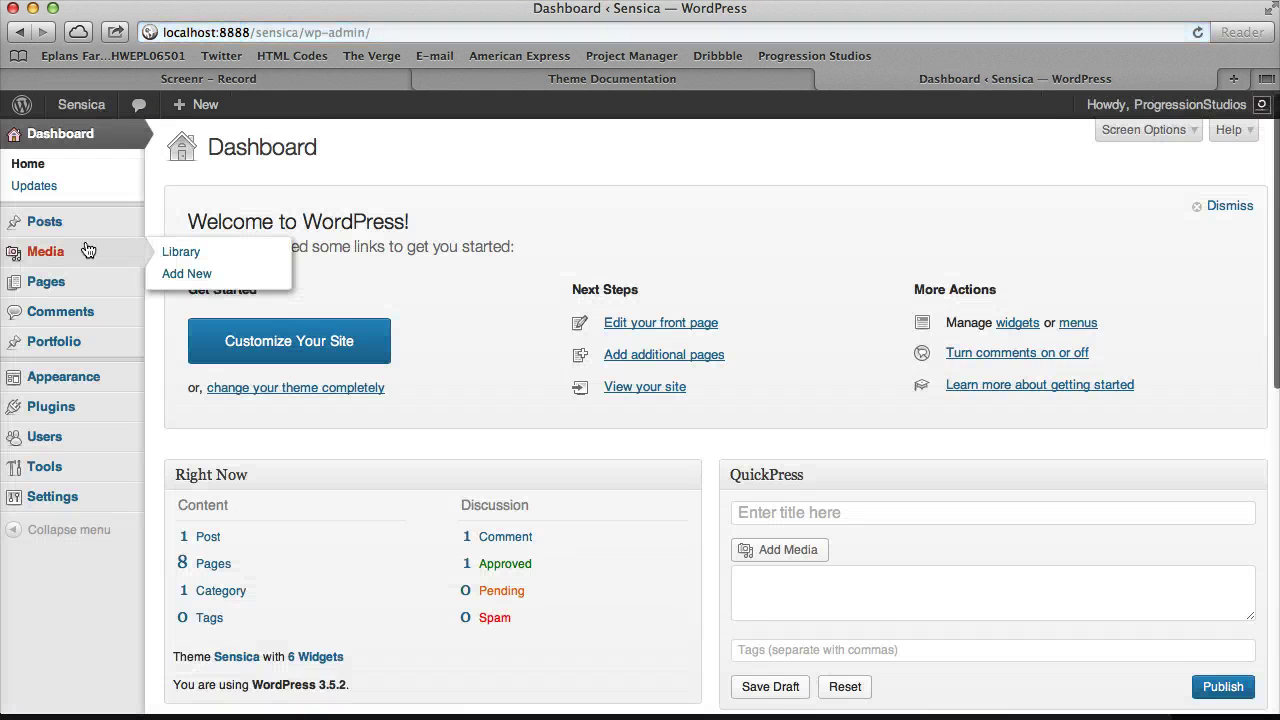
pyautogui.scroll(-1, 88, 250)
pyautogui.moveTo(103, 294)
pyautogui.click(200, 312)
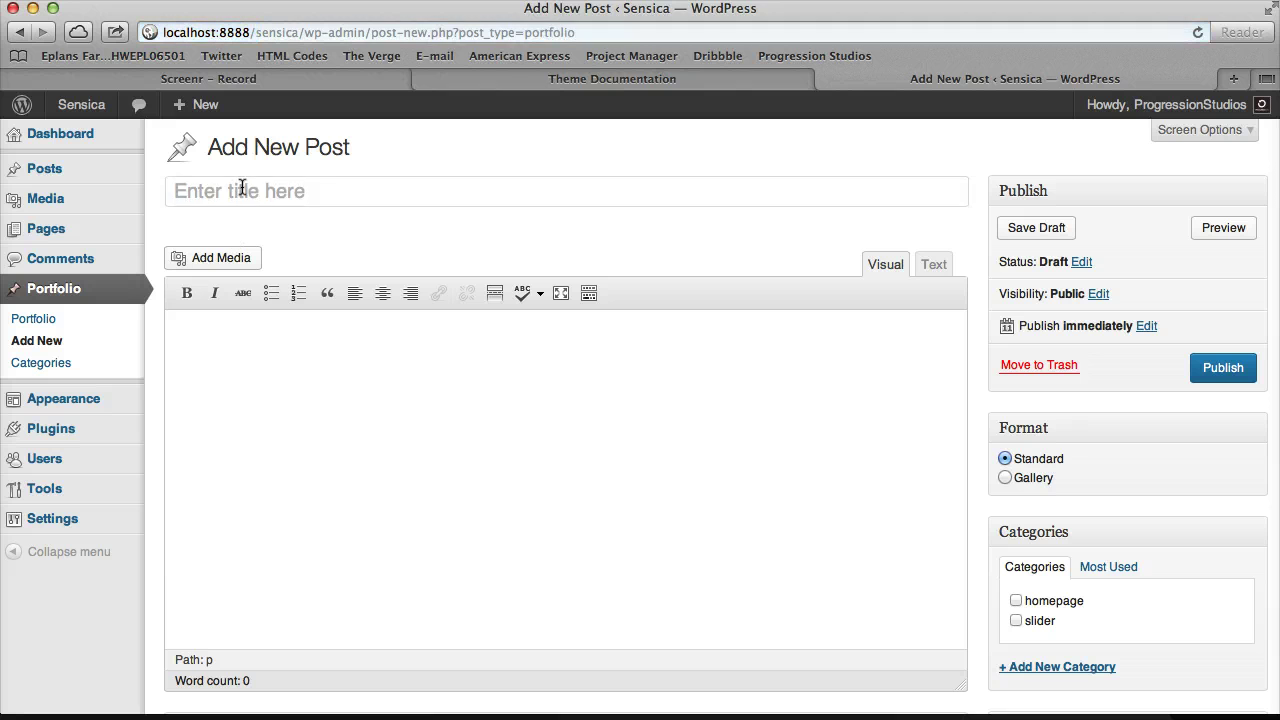
pyautogui.click(242, 188)
pyautogui.write('Slider ')
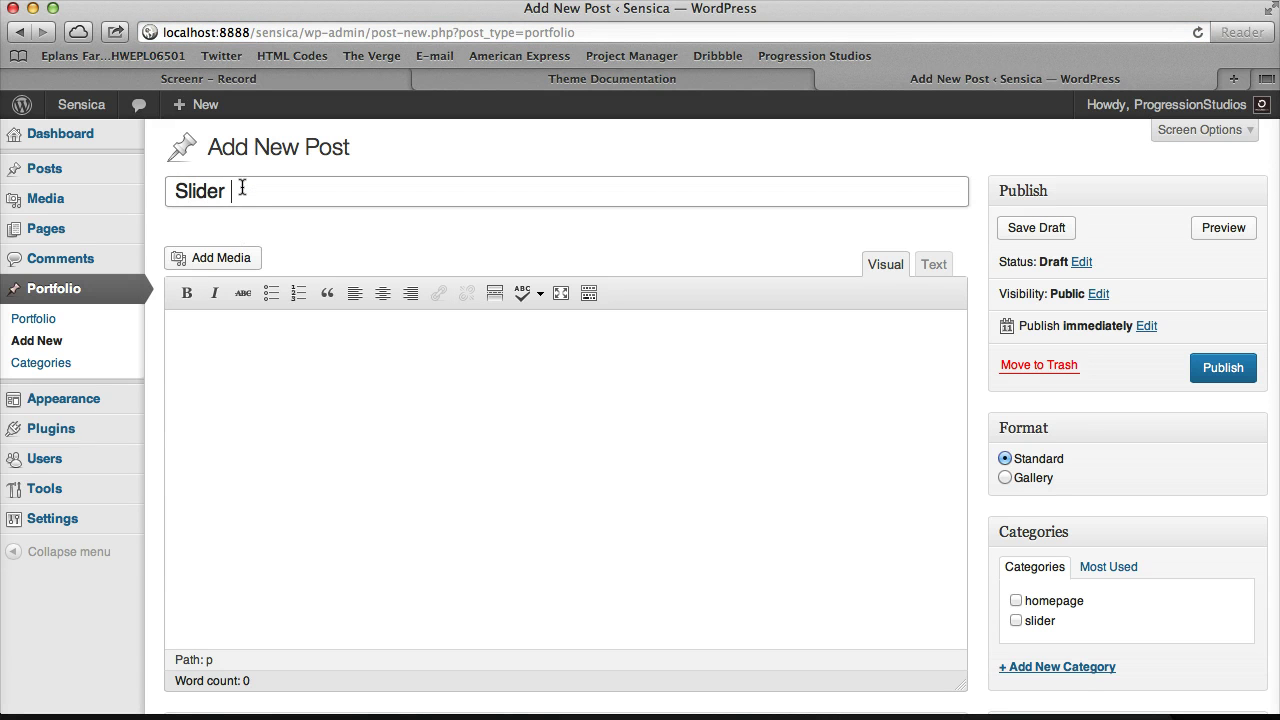
pyautogui.write('#1')
pyautogui.click(520, 408)
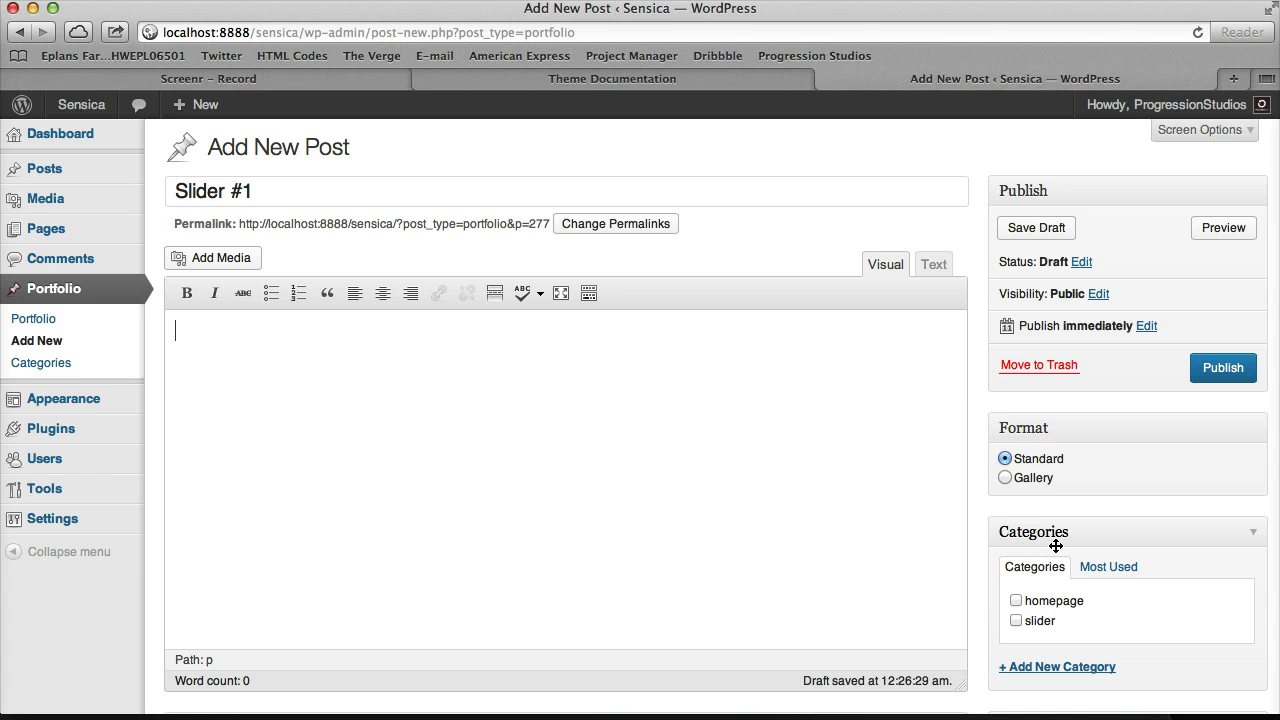
pyautogui.click(1038, 622)
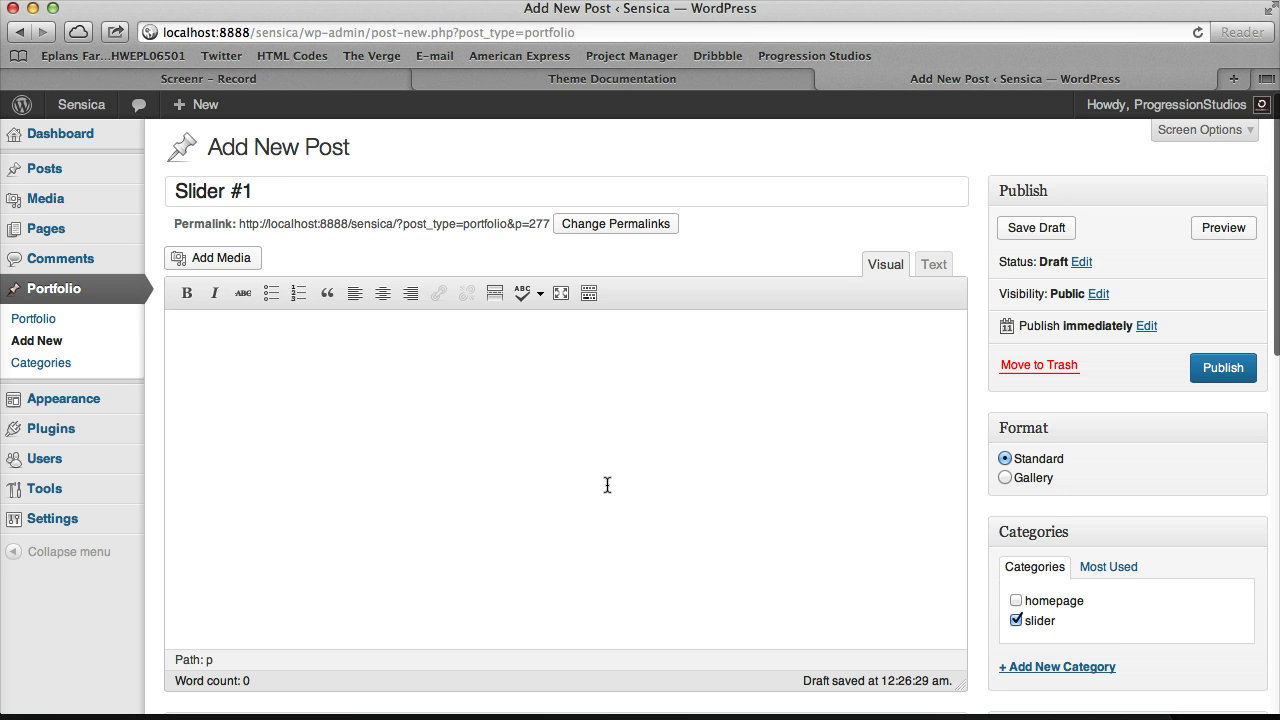
# Step: Upload the image slider-3.jpg to the media library and set it as the post's featured image
pyautogui.click(216, 258)
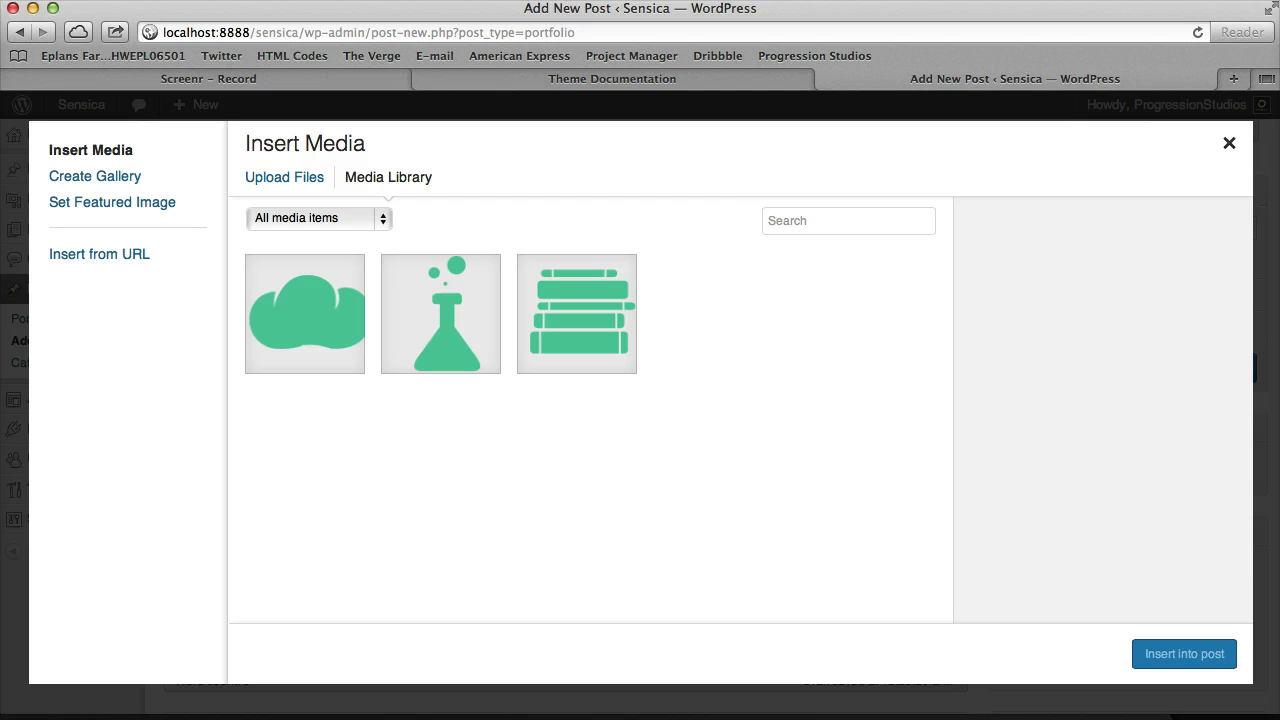
pyautogui.moveTo(1279, 362); pyautogui.dragTo(872, 362)
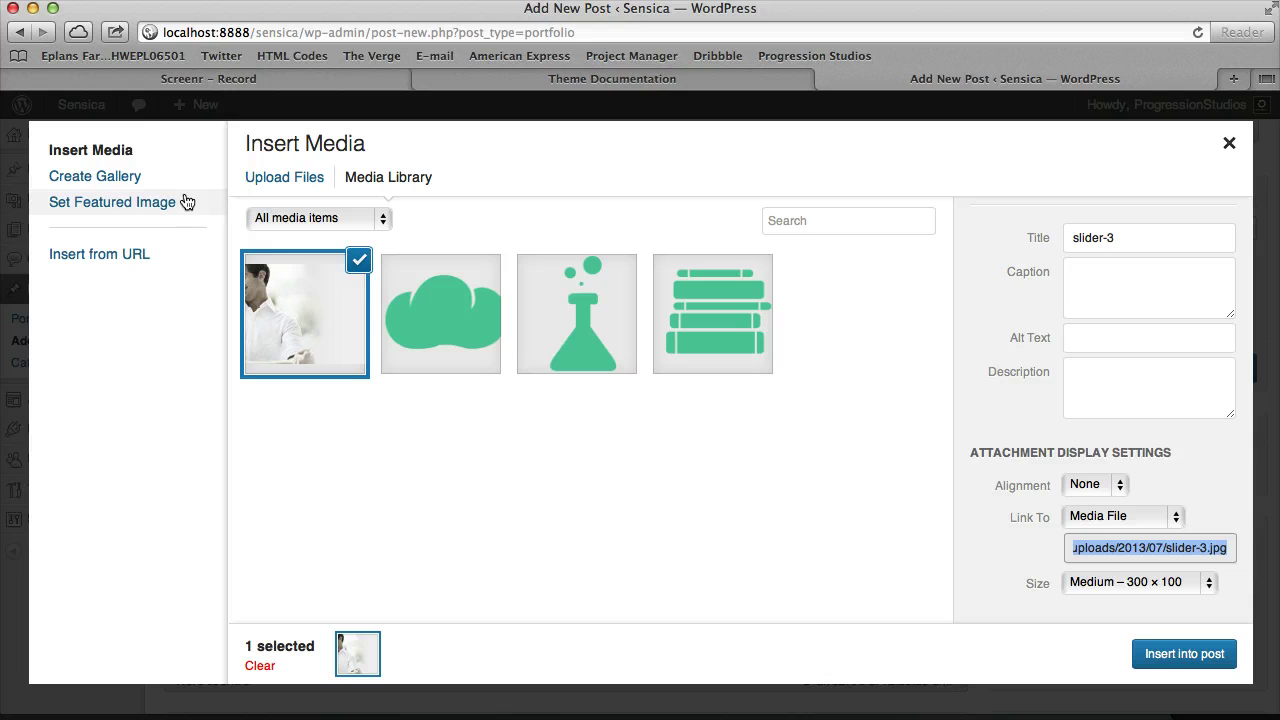
pyautogui.click(62, 204)
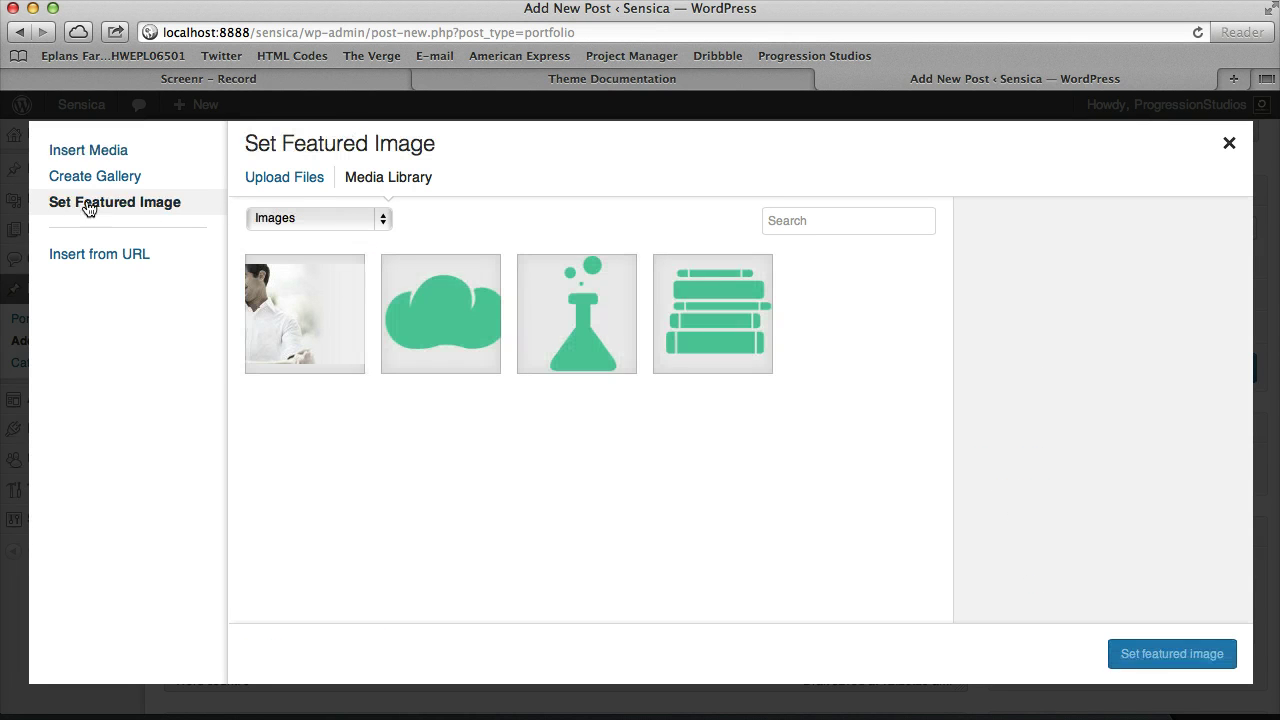
pyautogui.click(307, 318)
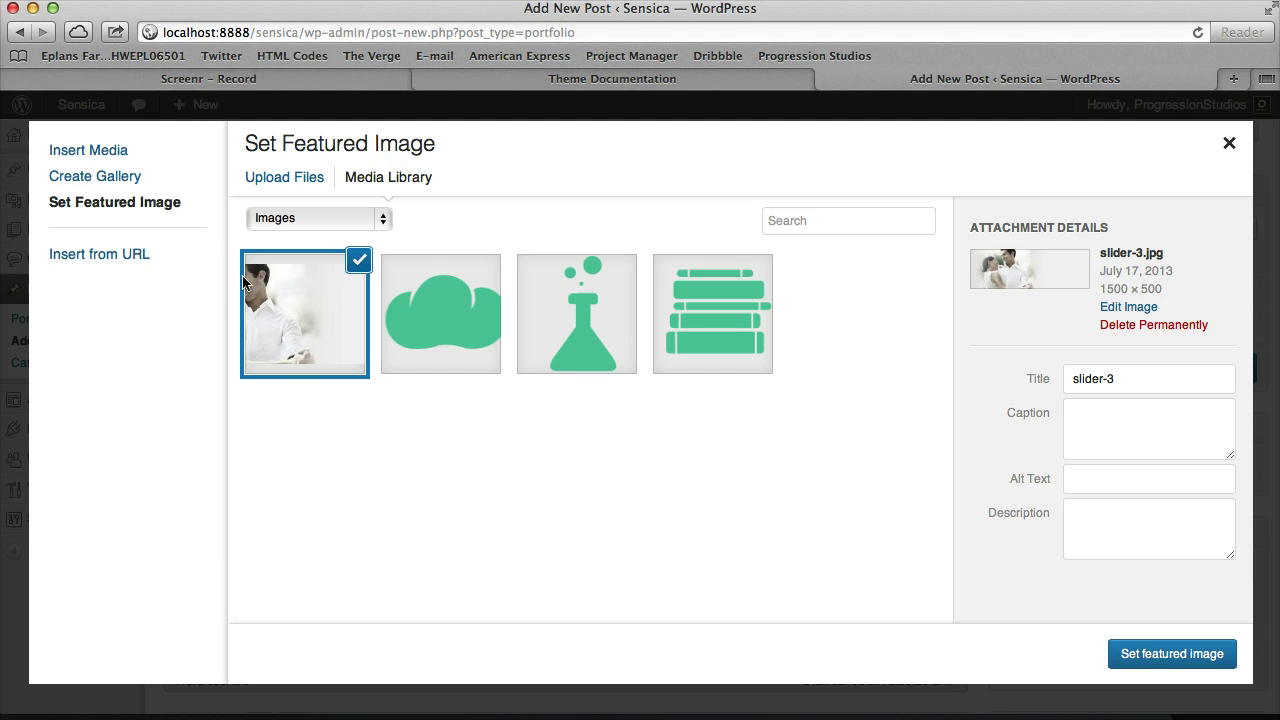
pyautogui.click(1158, 656)
pyautogui.scroll(-5, 1268, 551)
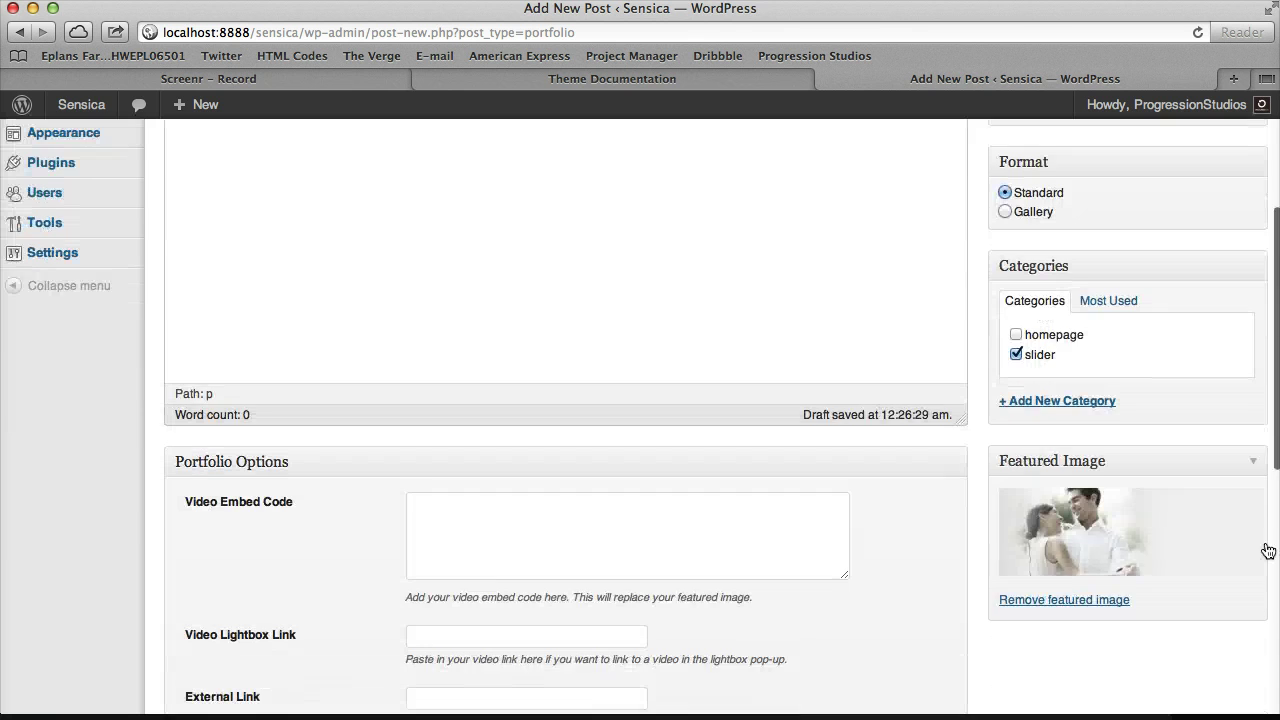
# Step: Publish the Slider #1 post and open the site's front page in a new tab to check the slide title
pyautogui.scroll(3, 1232, 372)
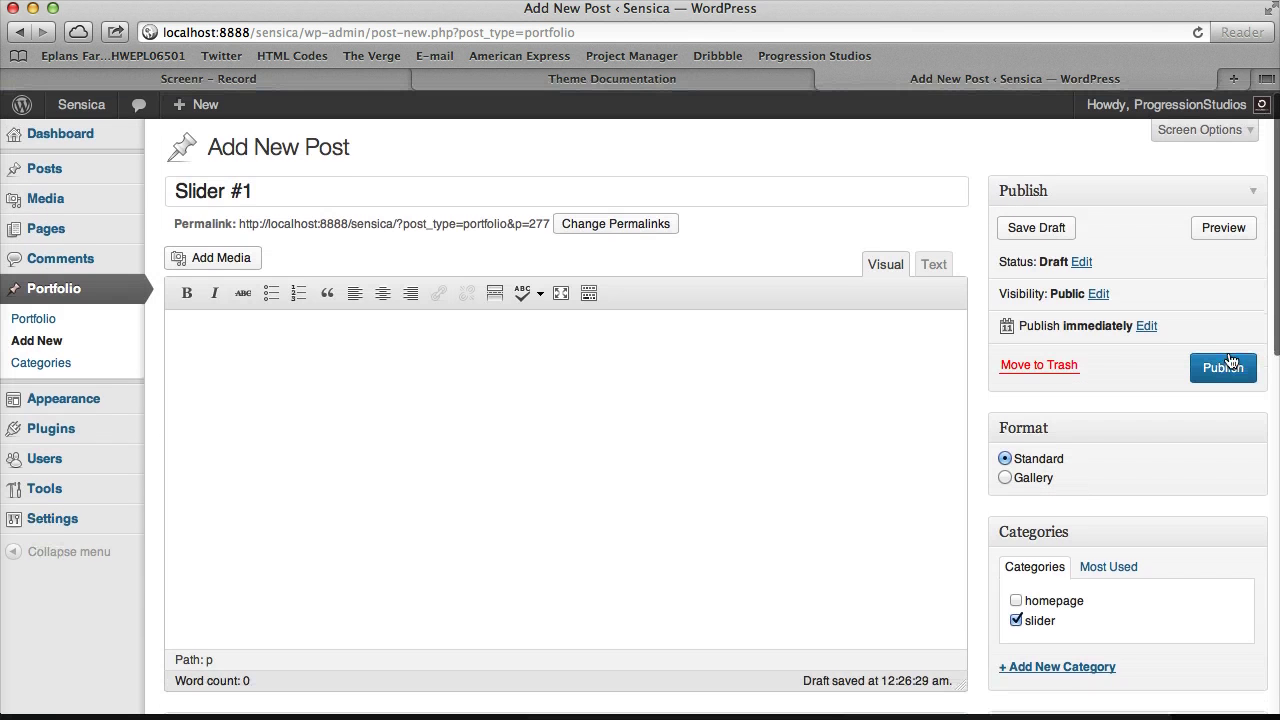
pyautogui.click(1222, 368)
pyautogui.rightClick(94, 102)
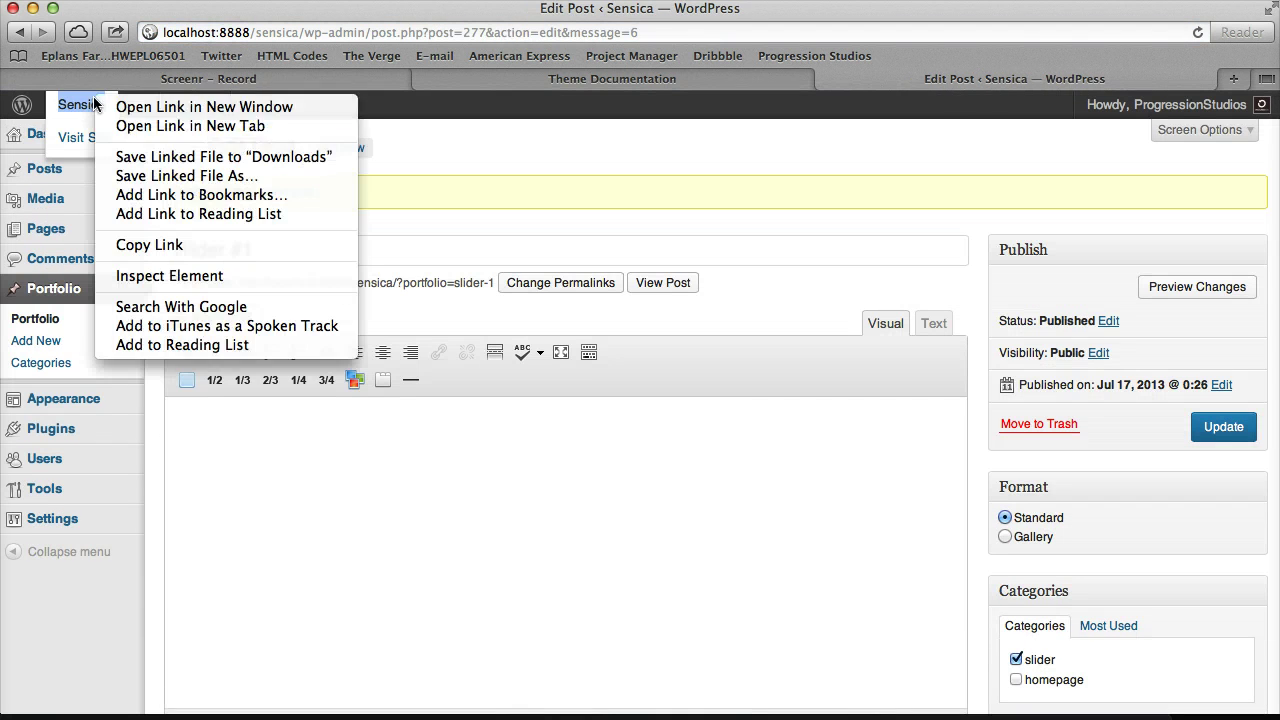
pyautogui.click(141, 127)
pyautogui.click(1012, 80)
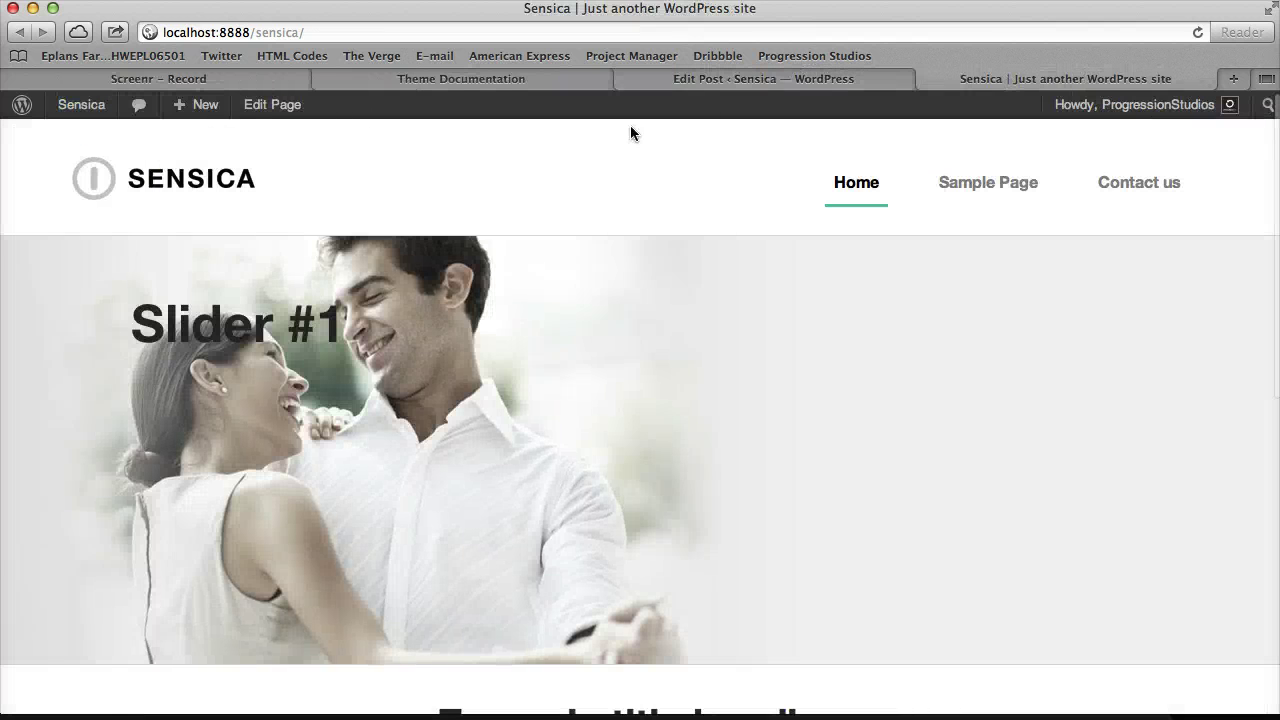
pyautogui.moveTo(133, 326); pyautogui.dragTo(423, 323)
pyautogui.click(396, 318)
# Step: Return to editing the Slider #1 post and enter "Add slider content here.." as its body text
pyautogui.click(807, 84)
pyautogui.scroll(-3, 746, 263)
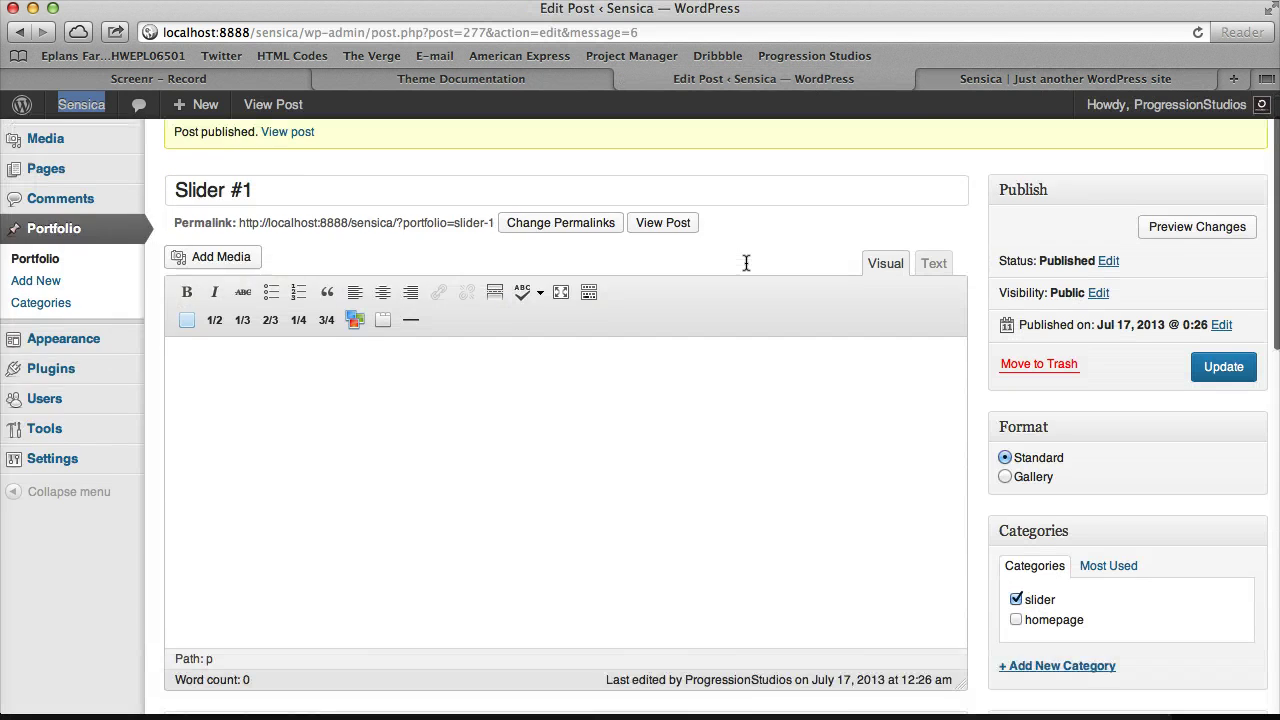
pyautogui.scroll(3, 683, 280)
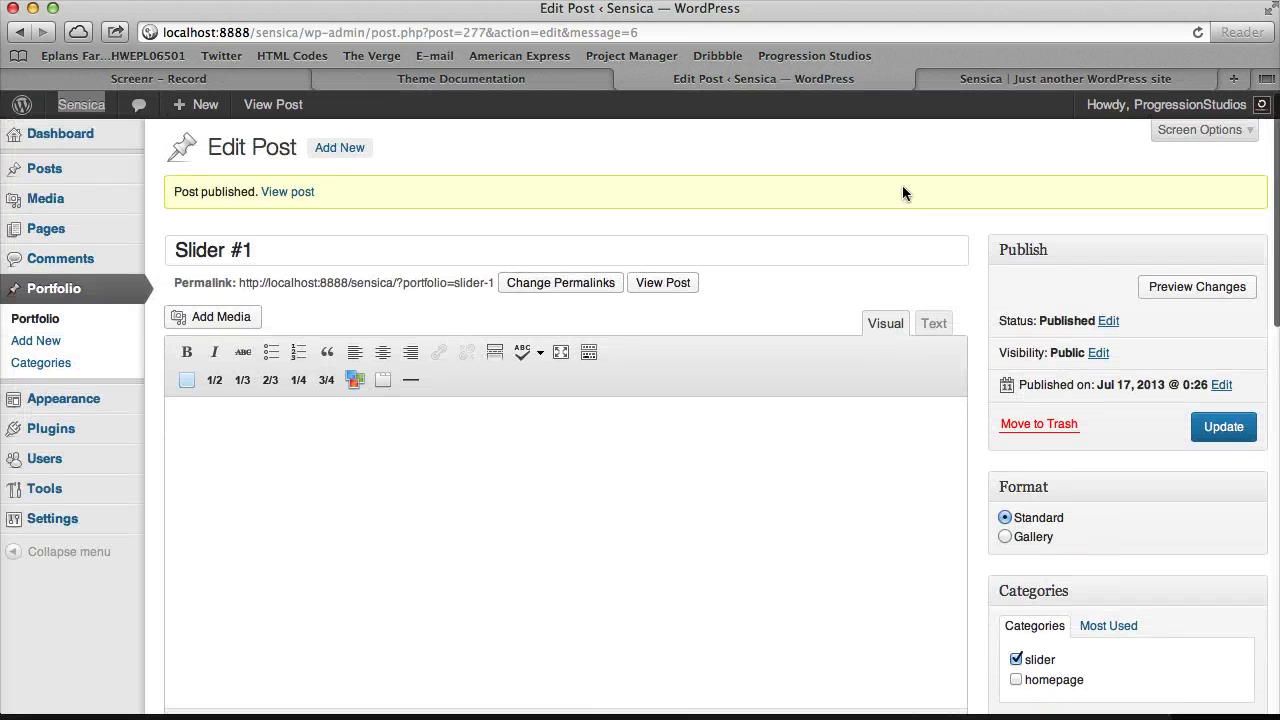
pyautogui.write('Ad')
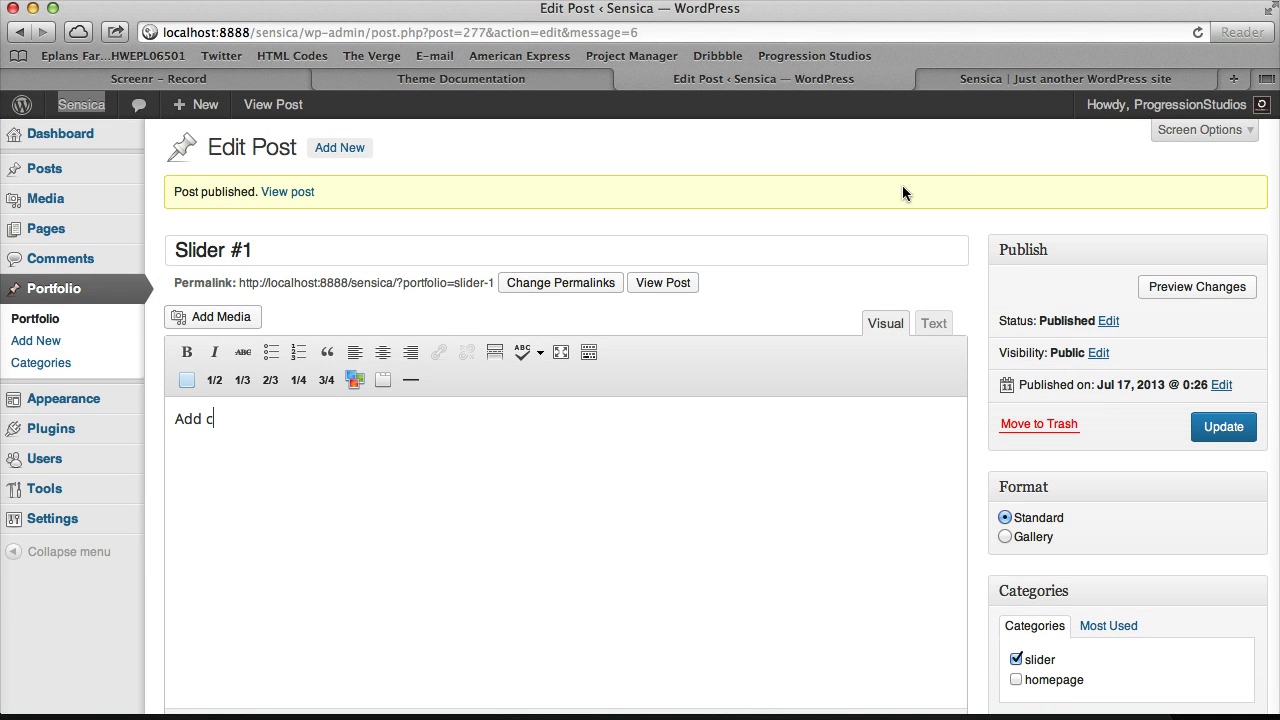
pyautogui.write('d slider he')
pyautogui.press('BackSpace')
pyautogui.press('BackSpace')
pyautogui.write('content here..')
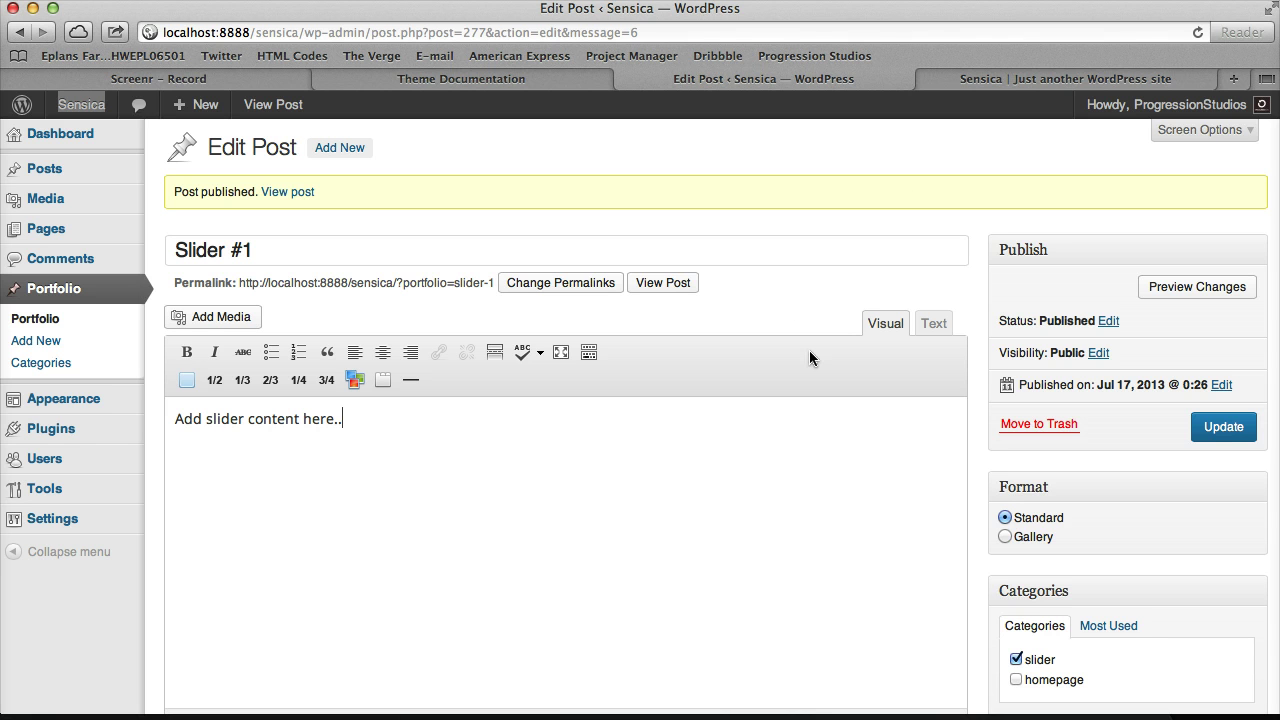
# Step: Insert a medium green button shortcode labelled "Learn more" below the slide text, and update the post to check it on the homepage
pyautogui.click(187, 388)
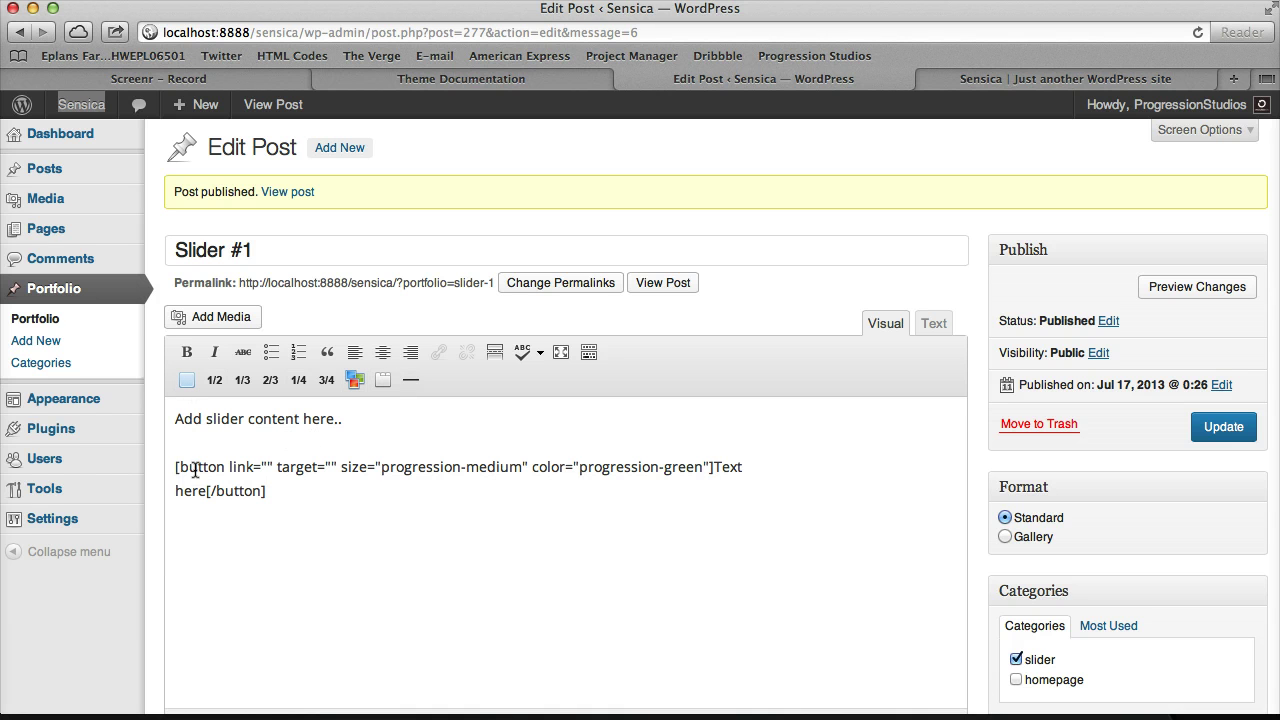
pyautogui.moveTo(200, 489); pyautogui.dragTo(716, 466)
pyautogui.press('BackSpace')
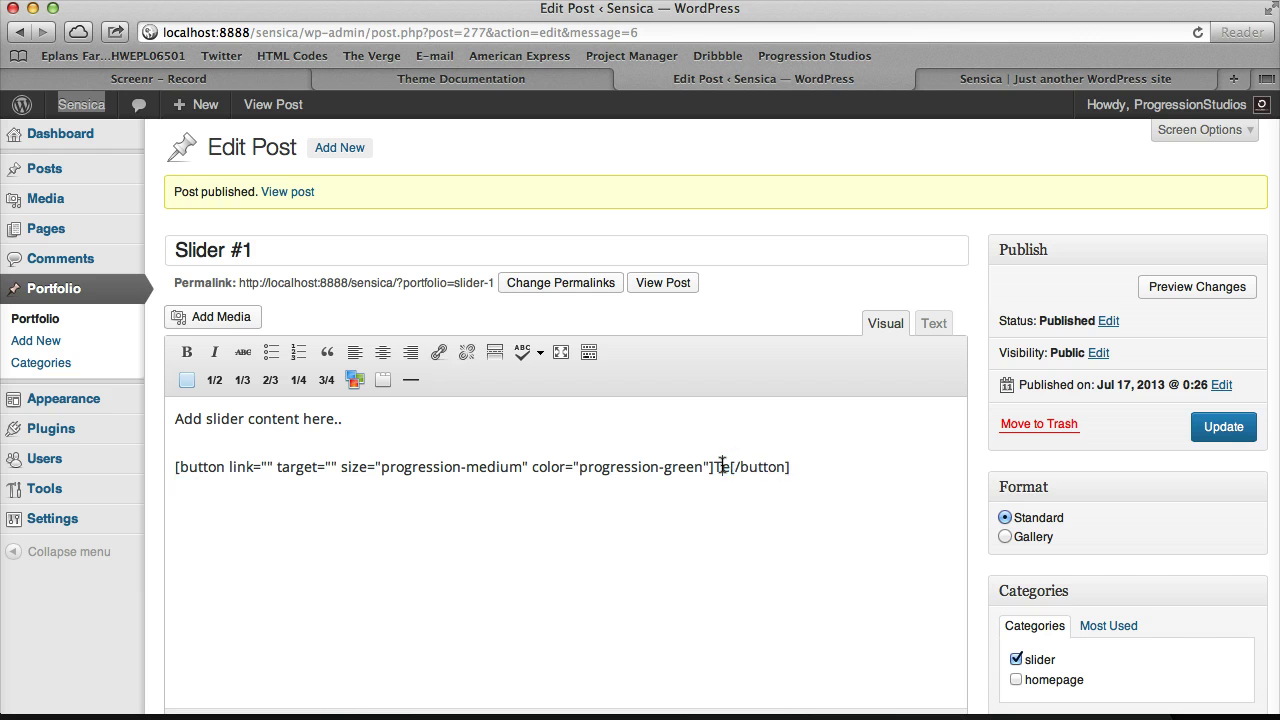
pyautogui.write('Learn mor')
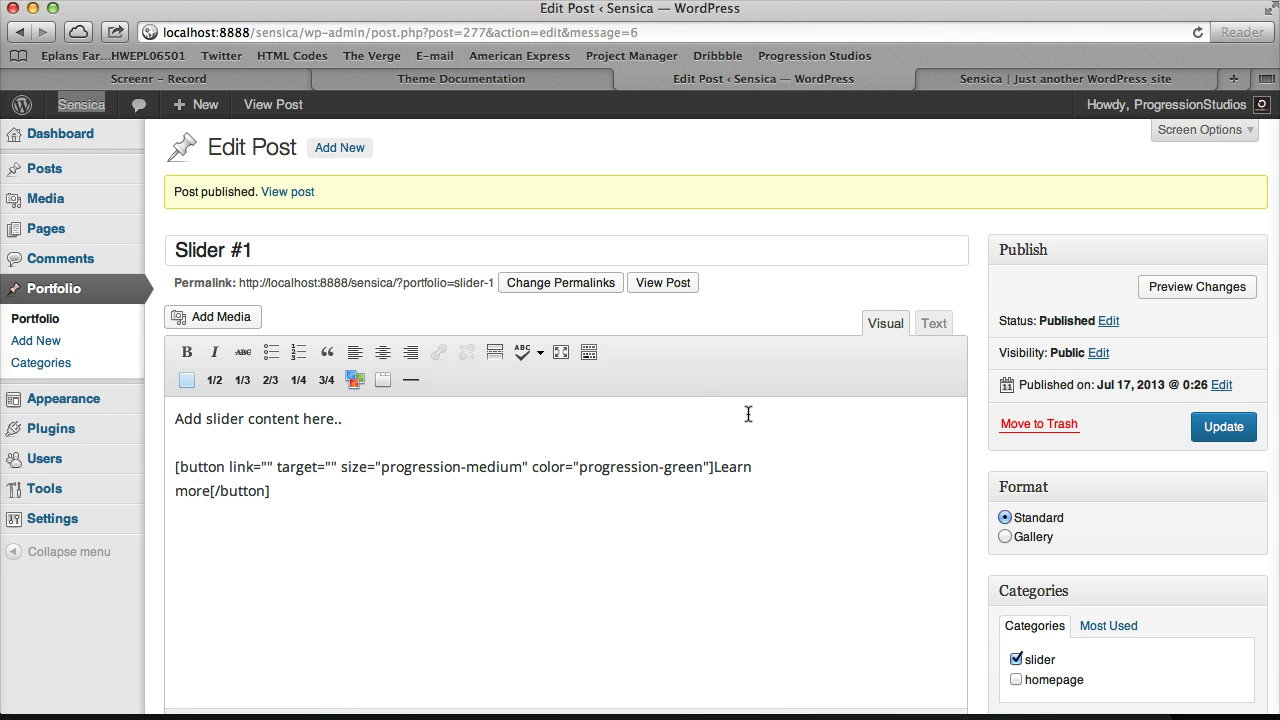
pyautogui.click(1212, 428)
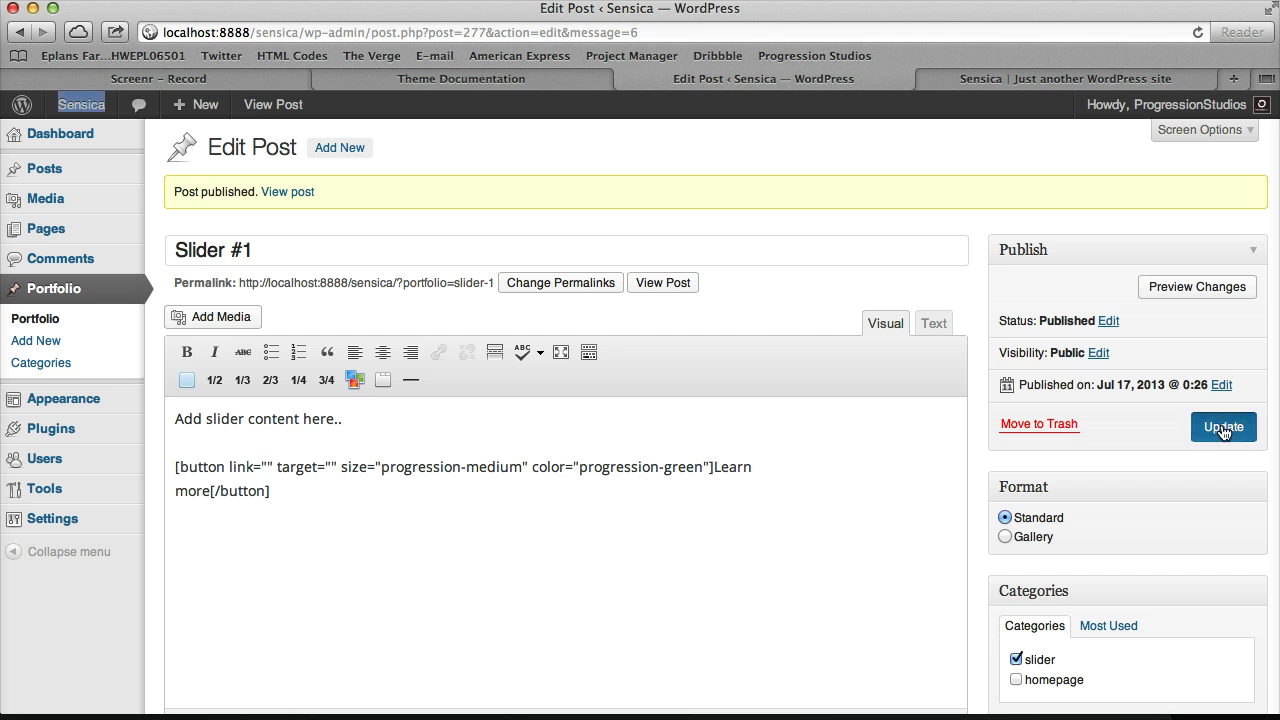
pyautogui.click(1136, 80)
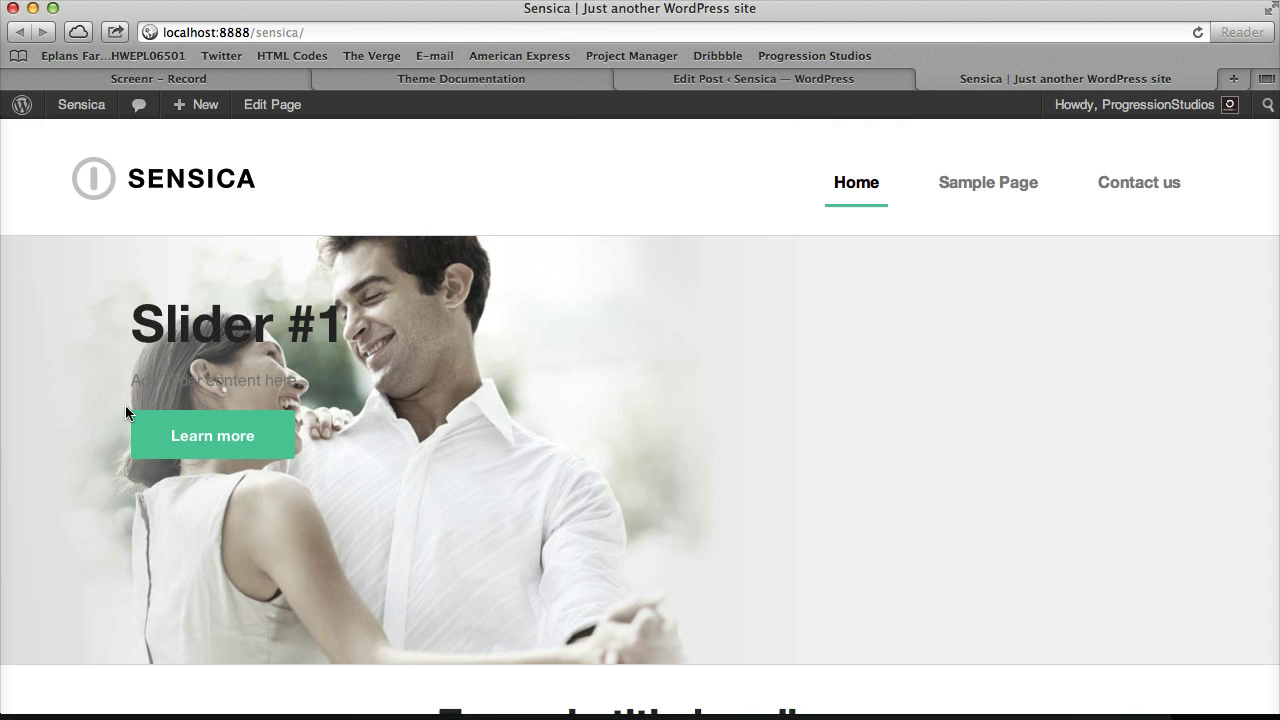
# Step: Set the Slider #1 post to display its caption on the right side with "true", update it and reload the homepage to check
pyautogui.click(734, 80)
pyautogui.scroll(-10, 850, 350)
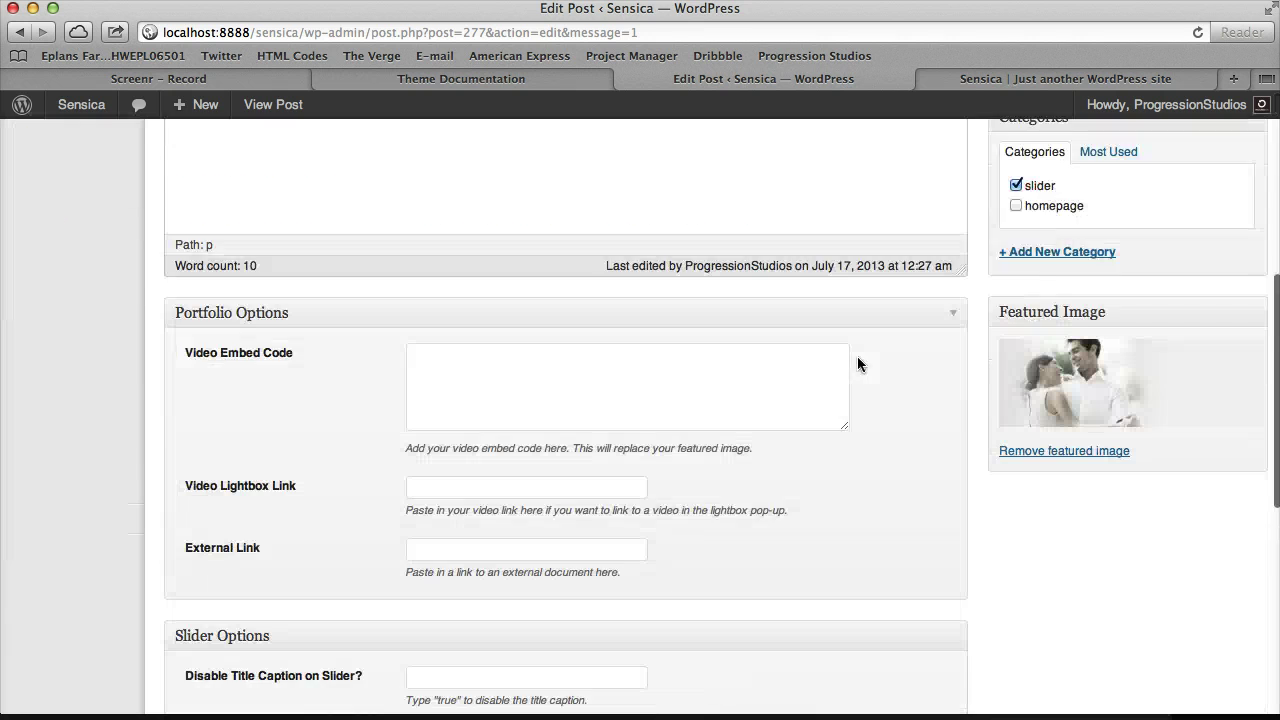
pyautogui.scroll(-1, 857, 364)
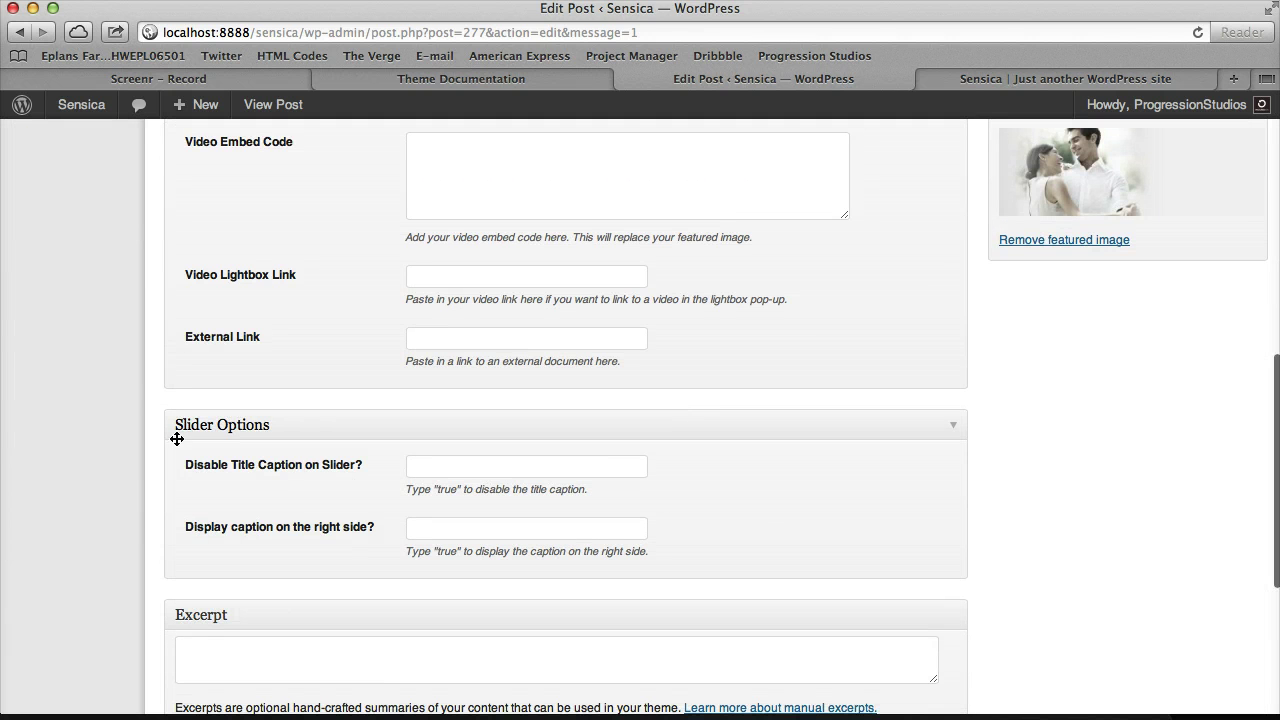
pyautogui.click(472, 527)
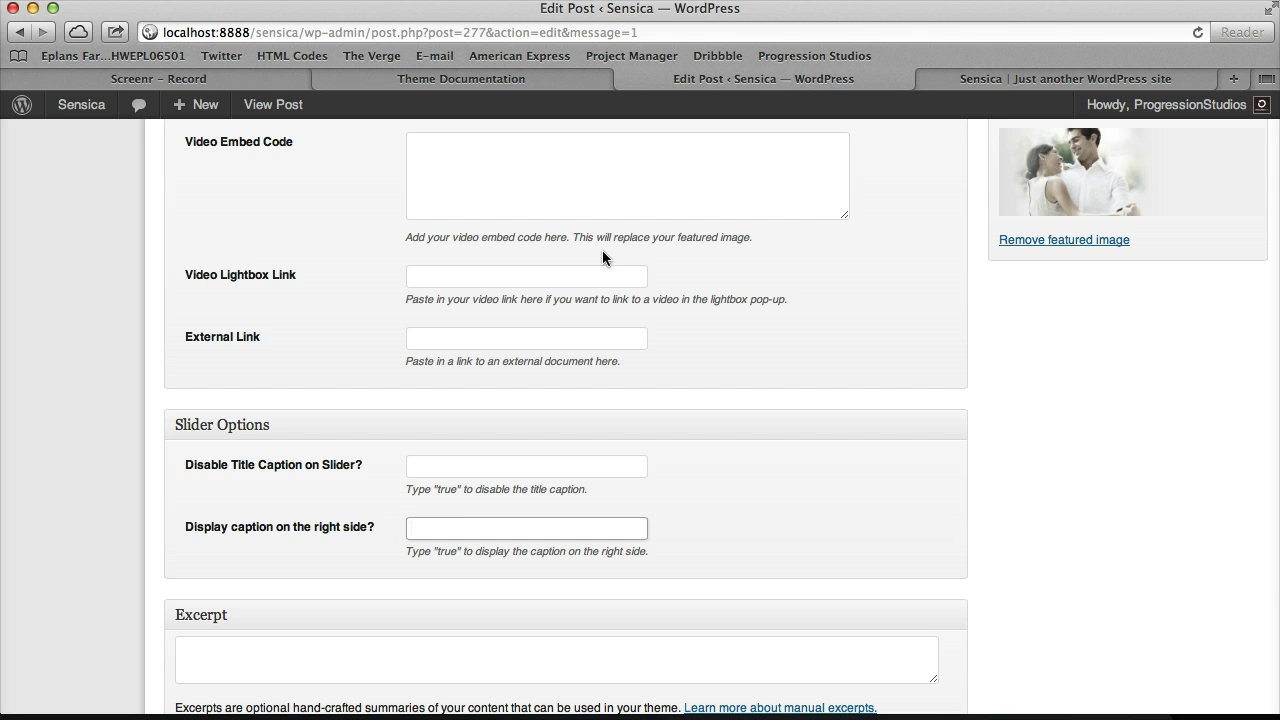
pyautogui.press('Return')
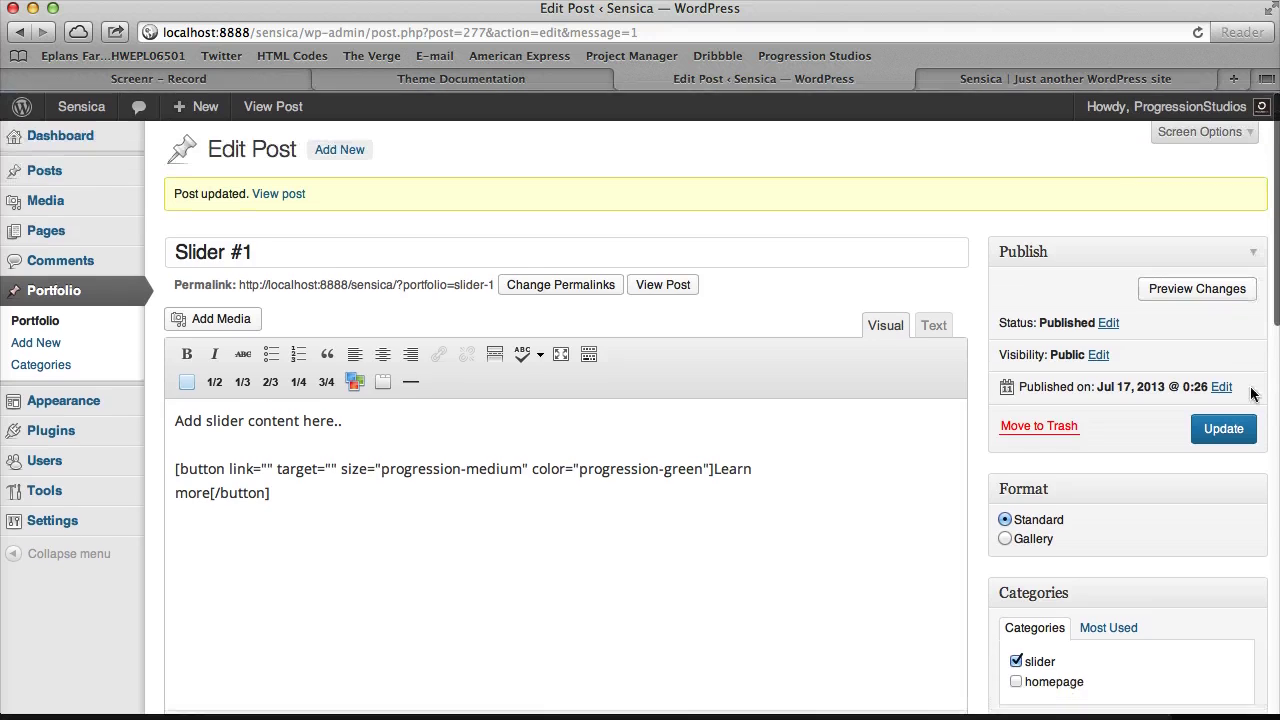
pyautogui.click(1165, 80)
pyautogui.press('super+r')
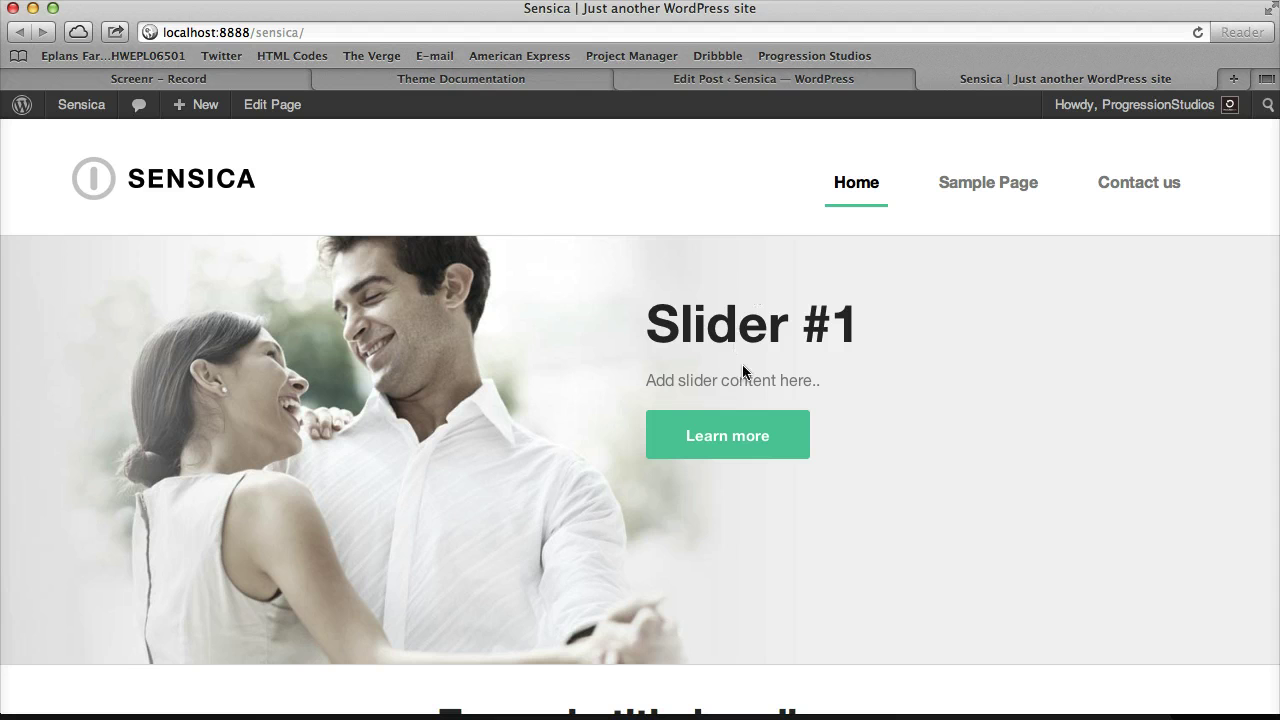
# Step: Disable the title caption on the slider for the Slider #1 post with "true", update it and reload the homepage to check
pyautogui.click(808, 80)
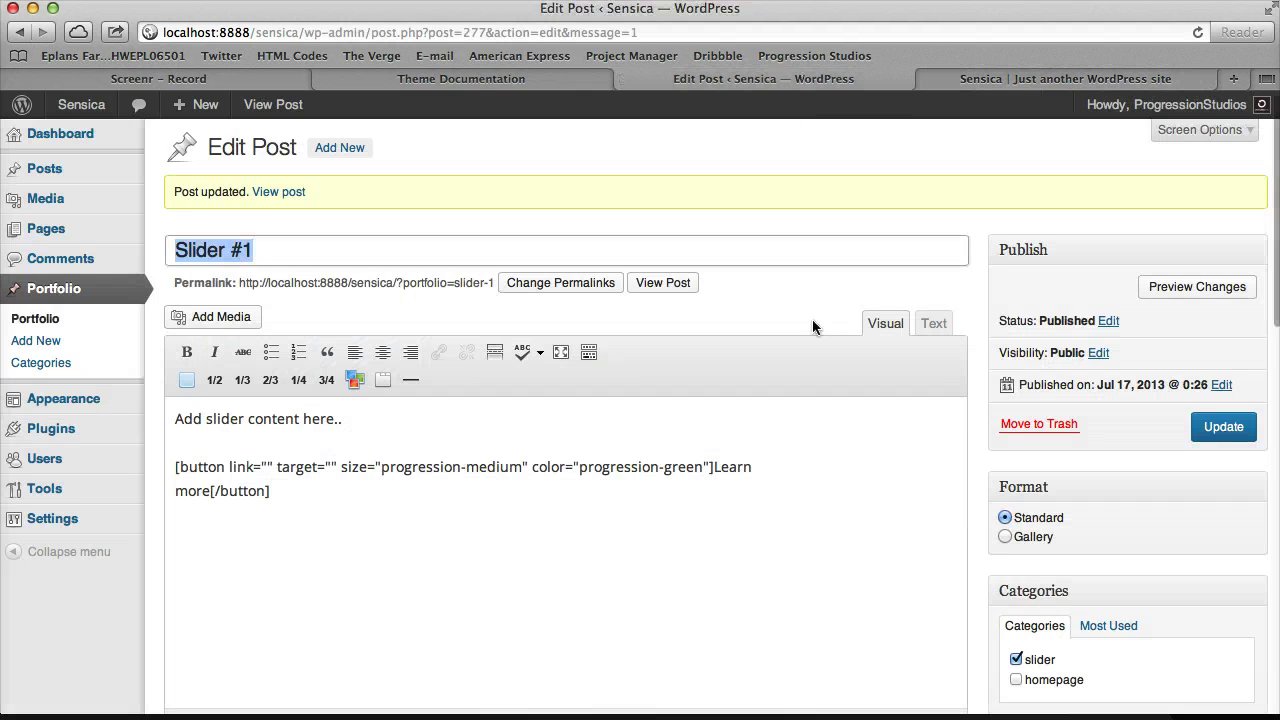
pyautogui.scroll(-15, 812, 326)
pyautogui.scroll(3, 520, 246)
pyautogui.click(465, 299)
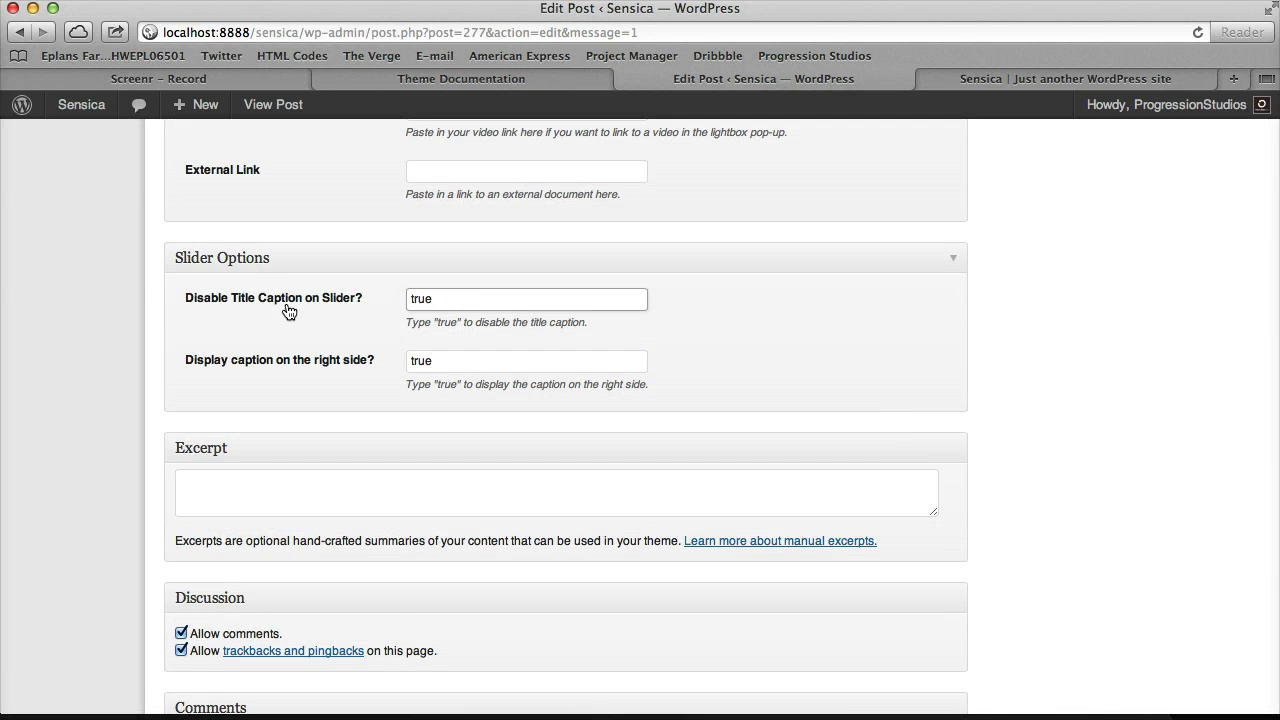
pyautogui.scroll(12, 463, 356)
pyautogui.click(1222, 419)
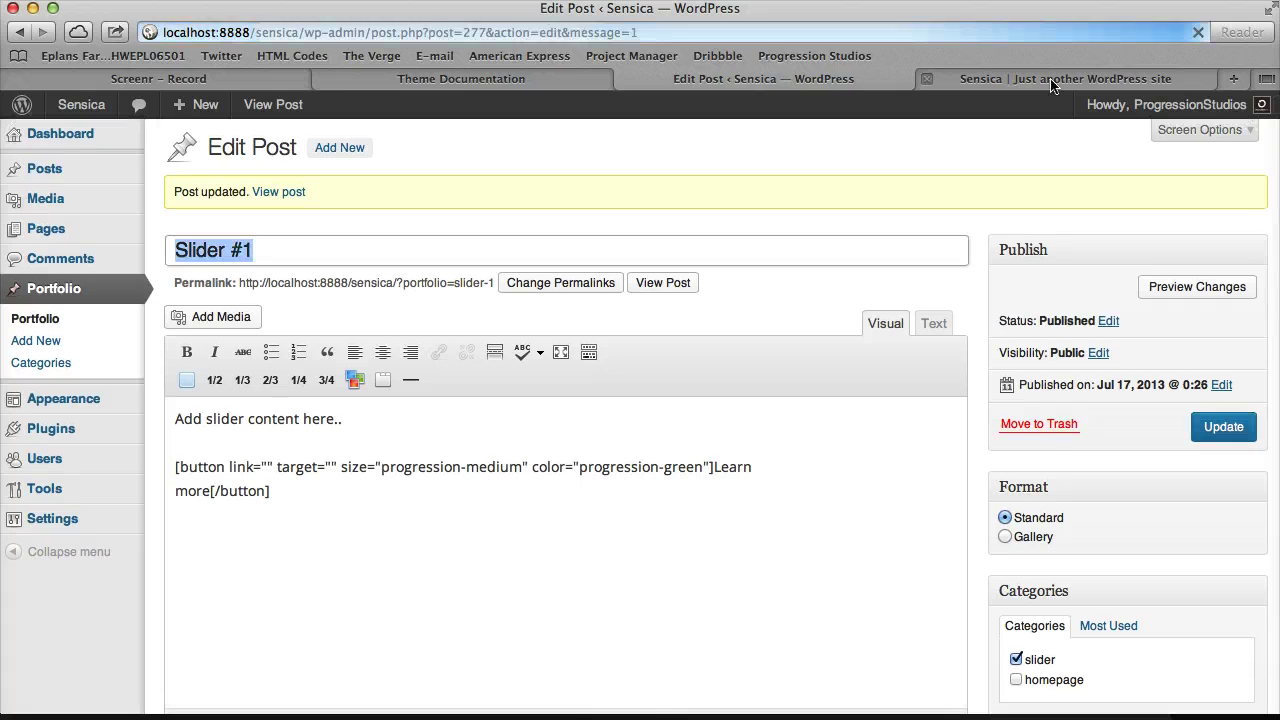
pyautogui.click(1057, 79)
pyautogui.press('super+r')
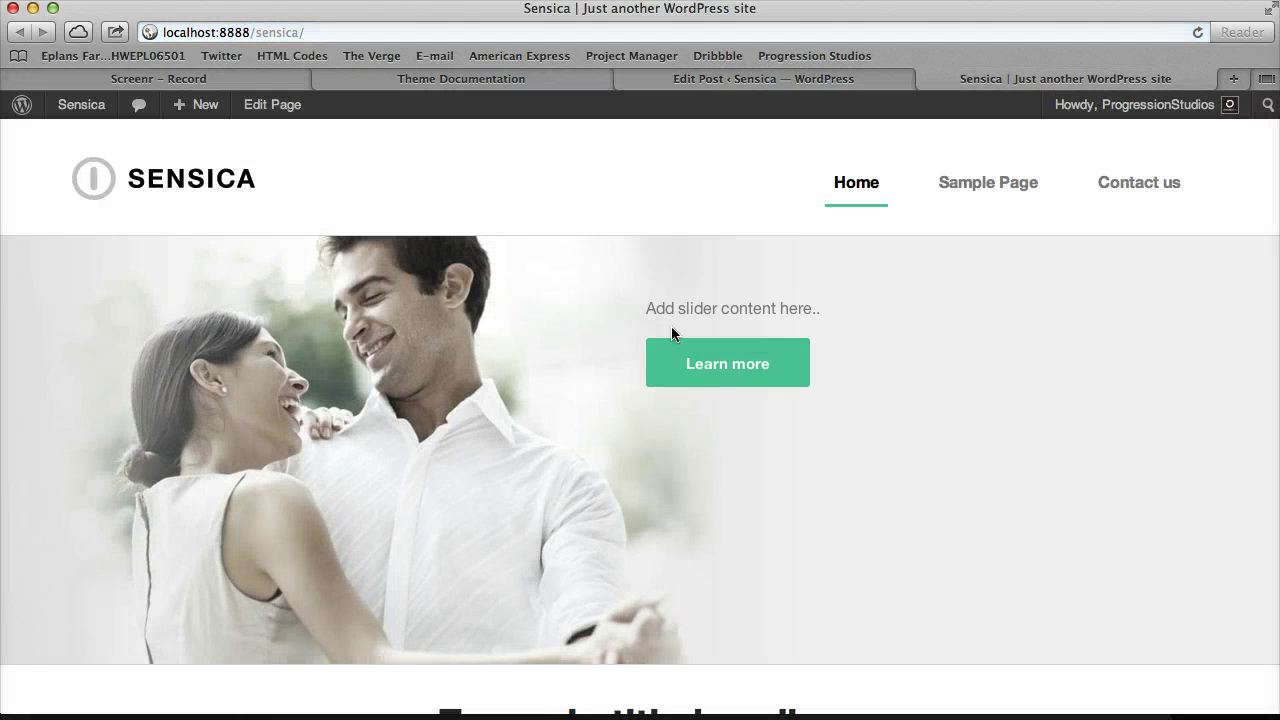
# Step: Delete all body content from the Slider #1 post, update it and reload the homepage to view the slide
pyautogui.click(817, 80)
pyautogui.click(586, 431)
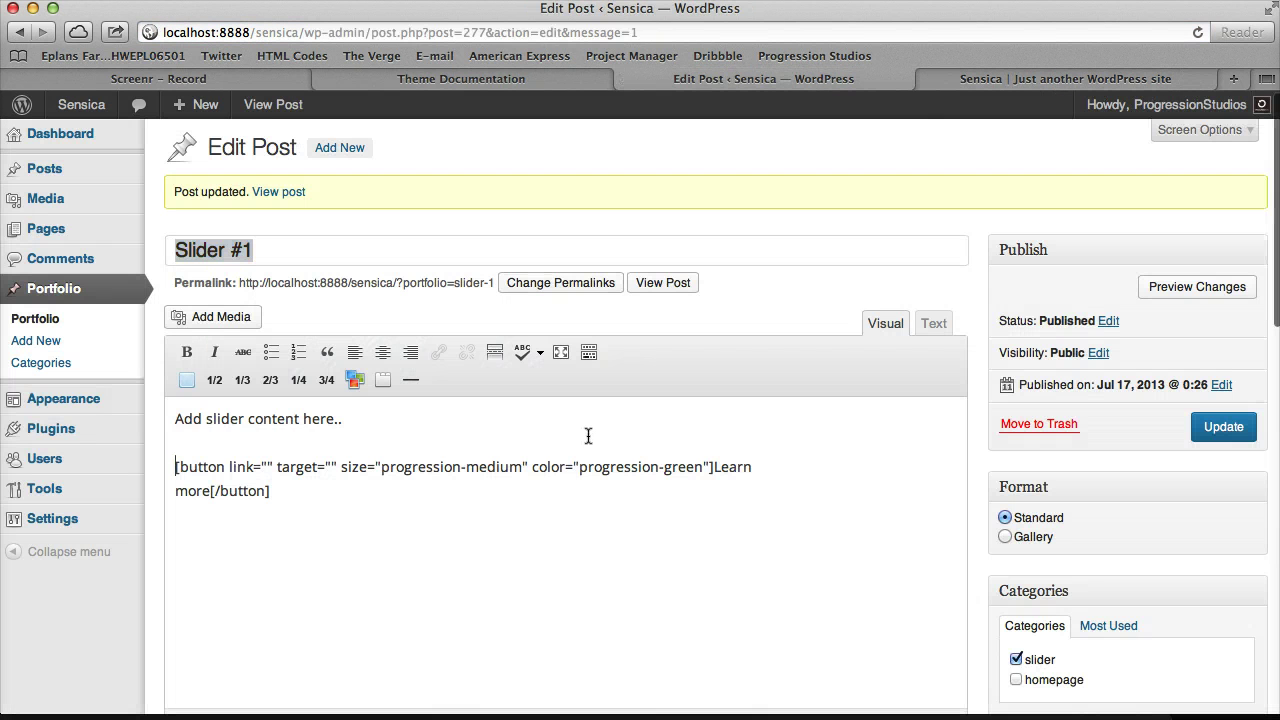
pyautogui.hotkey('ctrl', 'a')
pyautogui.press('Delete')
pyautogui.click(1220, 427)
pyautogui.click(1065, 79)
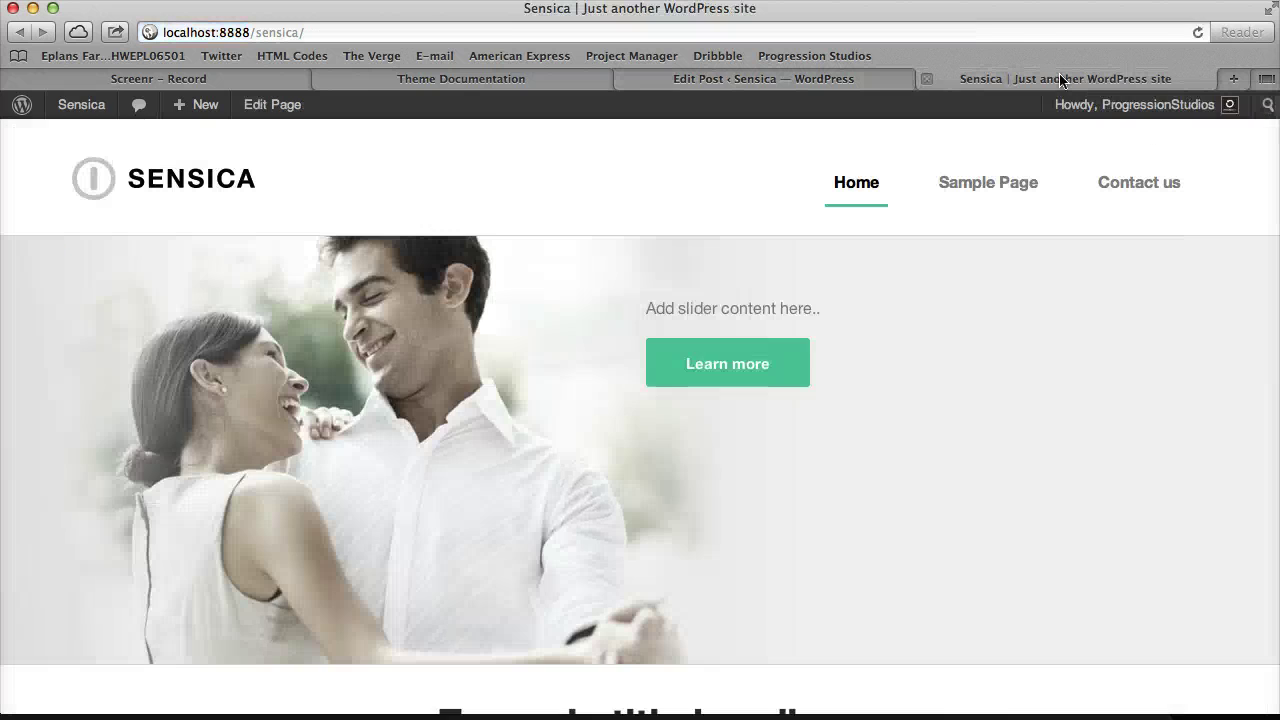
pyautogui.press('super+r')
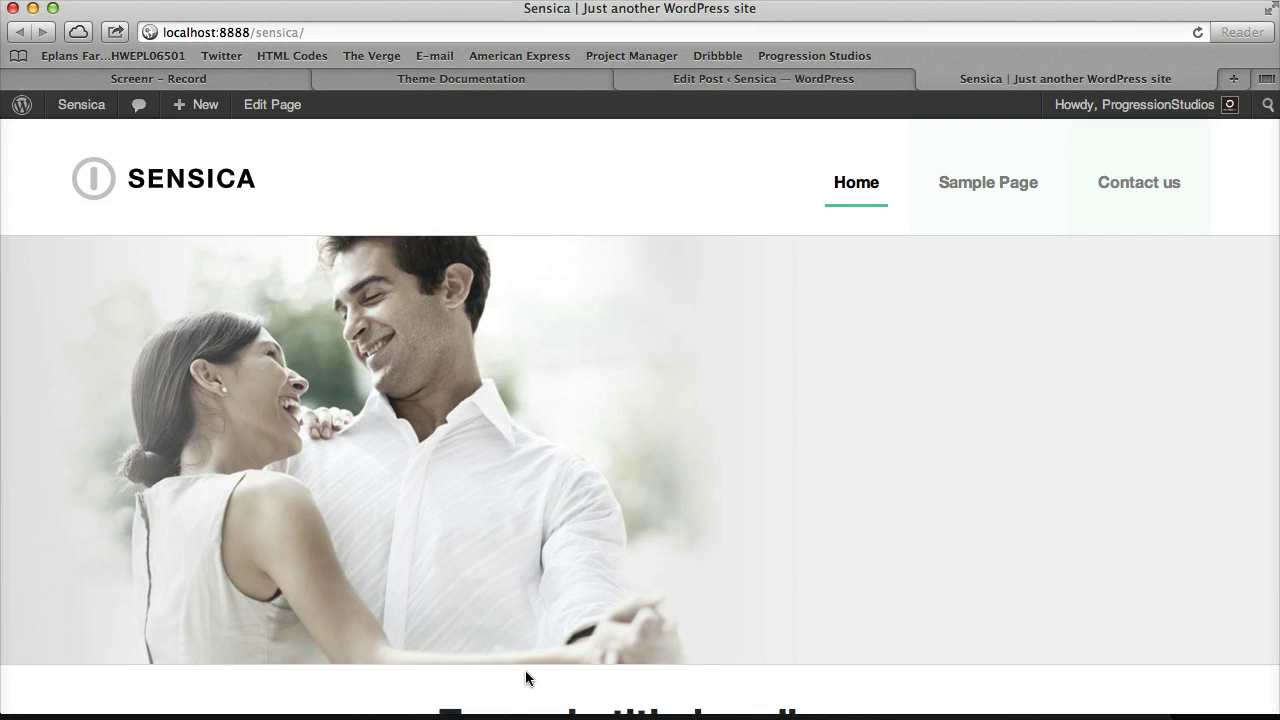
# Step: Clear the title caption disabling option, restore the slide text and button shortcode, update the post and reload the homepage
pyautogui.click(802, 80)
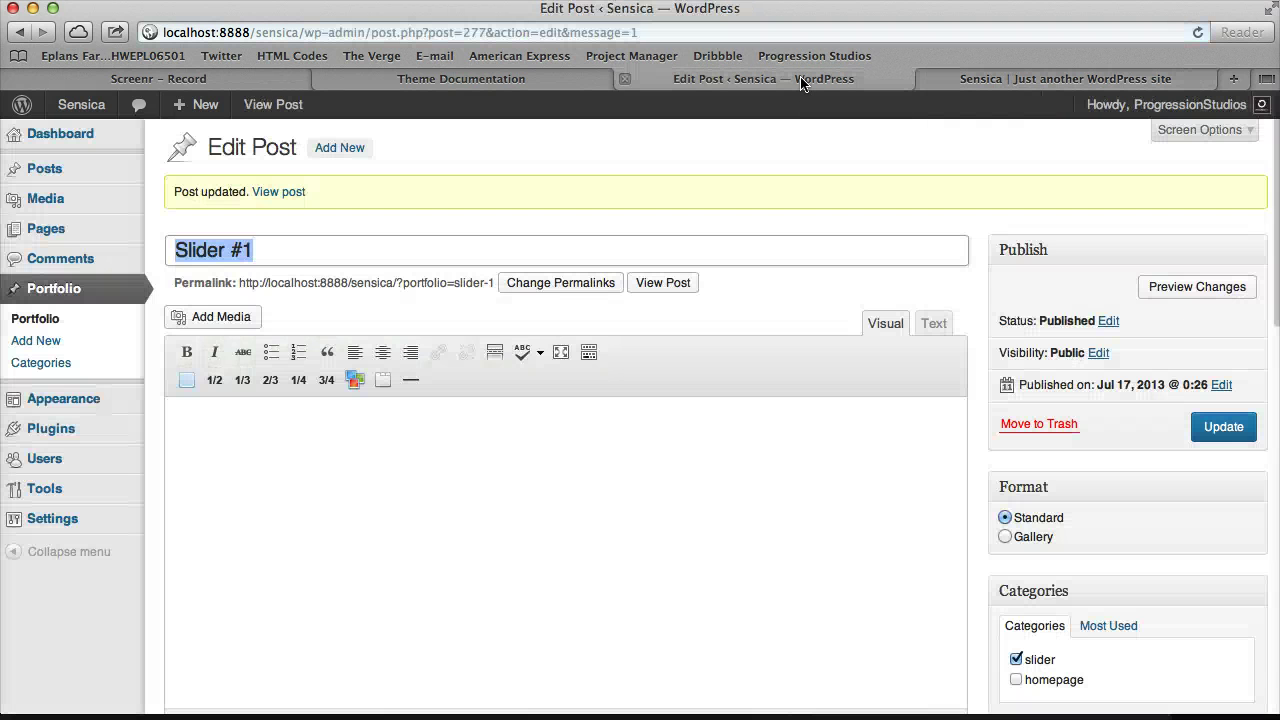
pyautogui.scroll(-10, 640, 466)
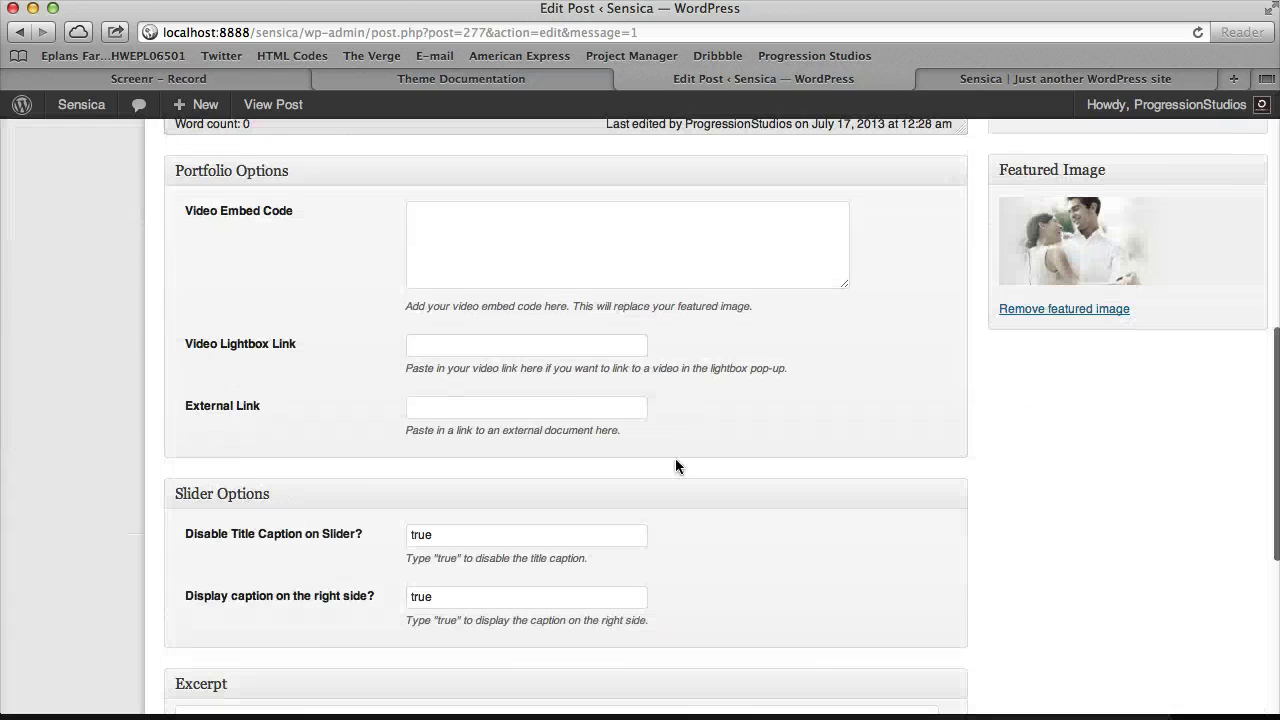
pyautogui.doubleClick(494, 534)
pyautogui.press('BackSpace')
pyautogui.scroll(10, 1207, 451)
pyautogui.click(1222, 427)
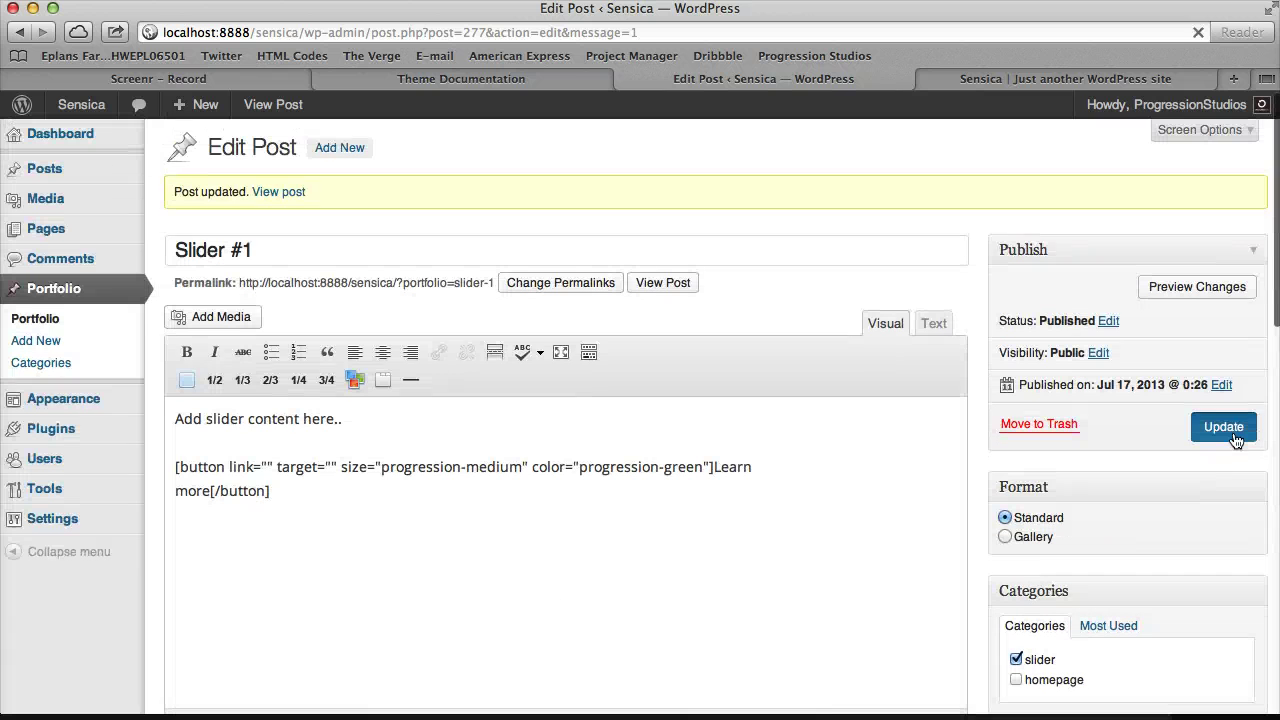
pyautogui.click(1094, 78)
pyautogui.press('super+r')
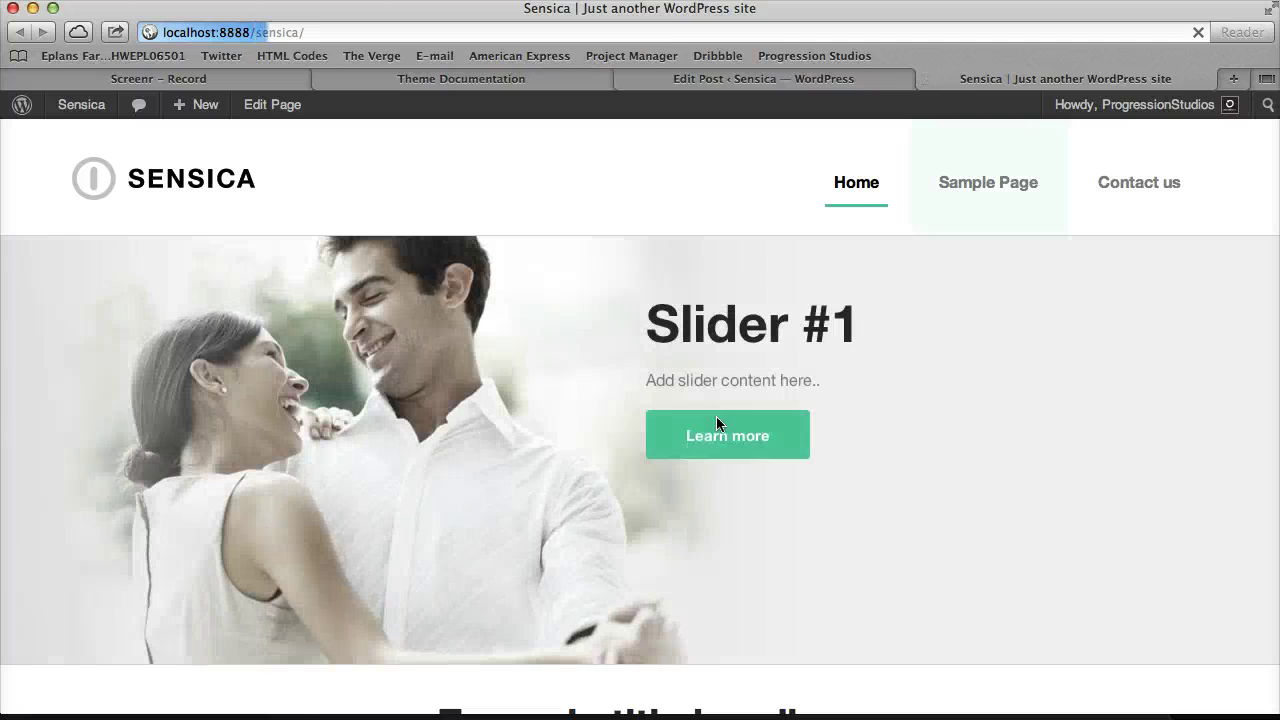
# Step: Review the External Link option of the Slider #1 post and look at the slide on the homepage
pyautogui.click(785, 92)
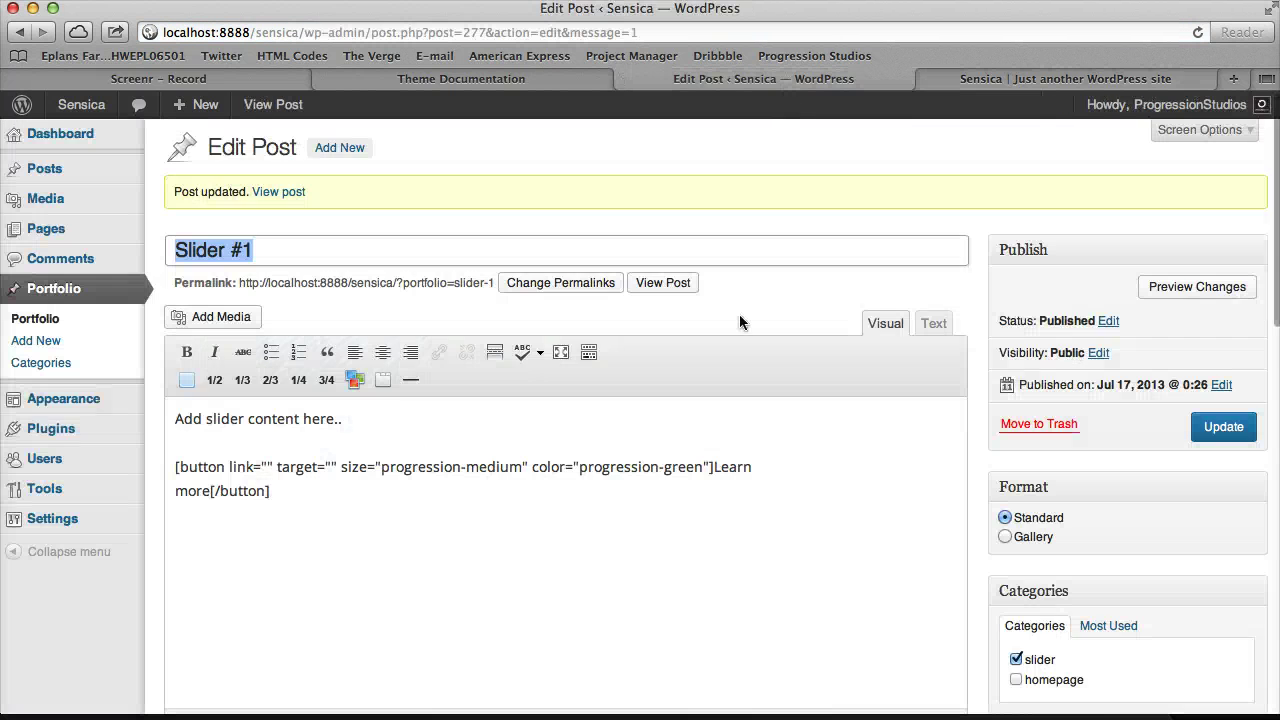
pyautogui.scroll(-10, 857, 443)
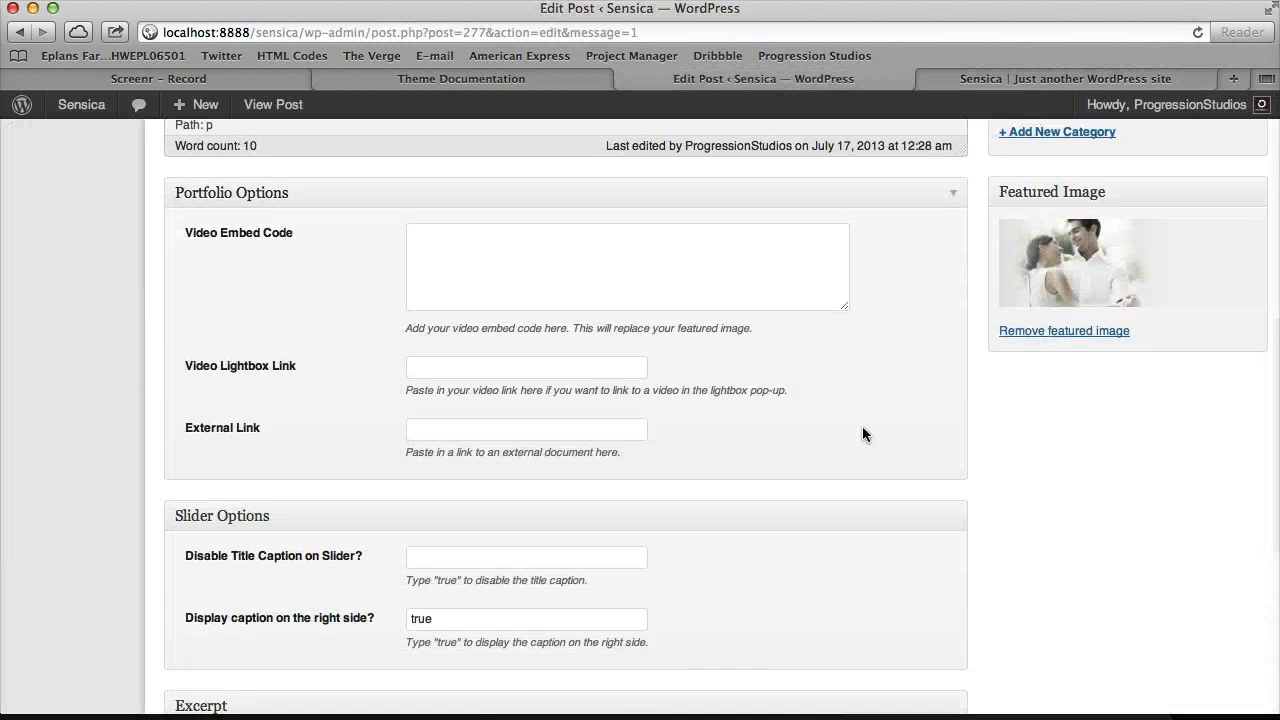
pyautogui.click(473, 428)
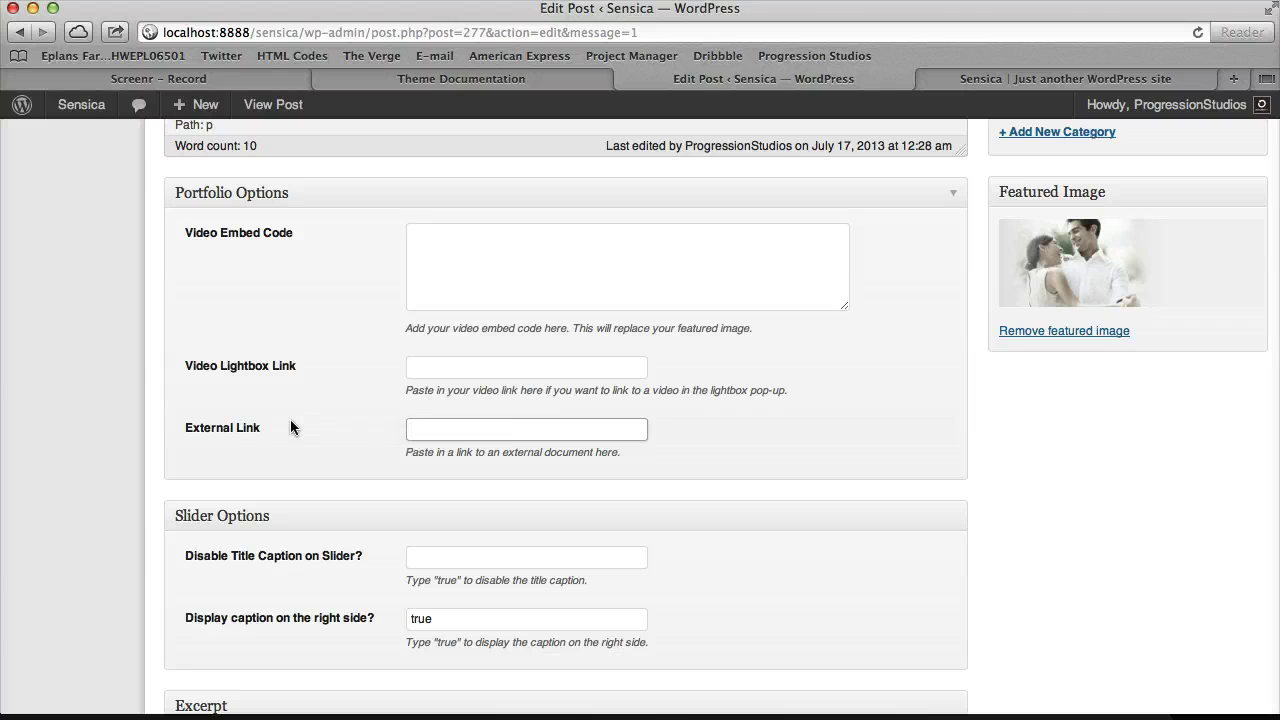
pyautogui.click(990, 79)
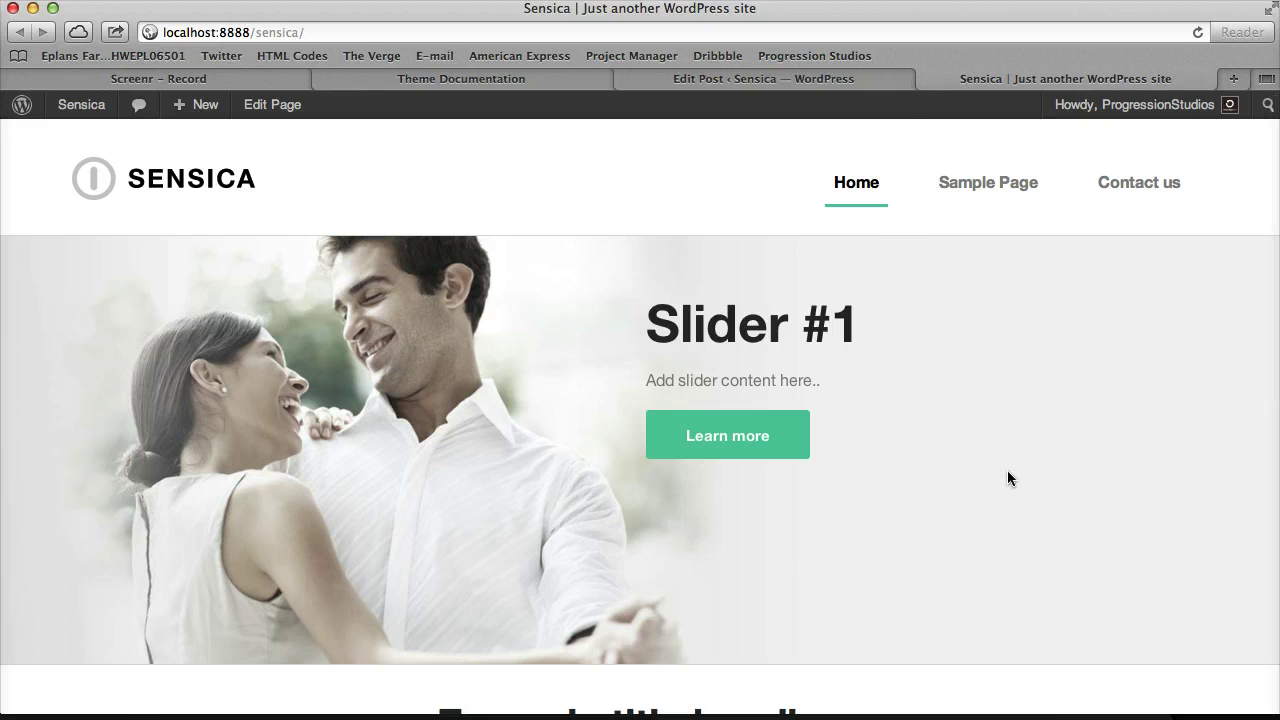
pyautogui.click(845, 85)
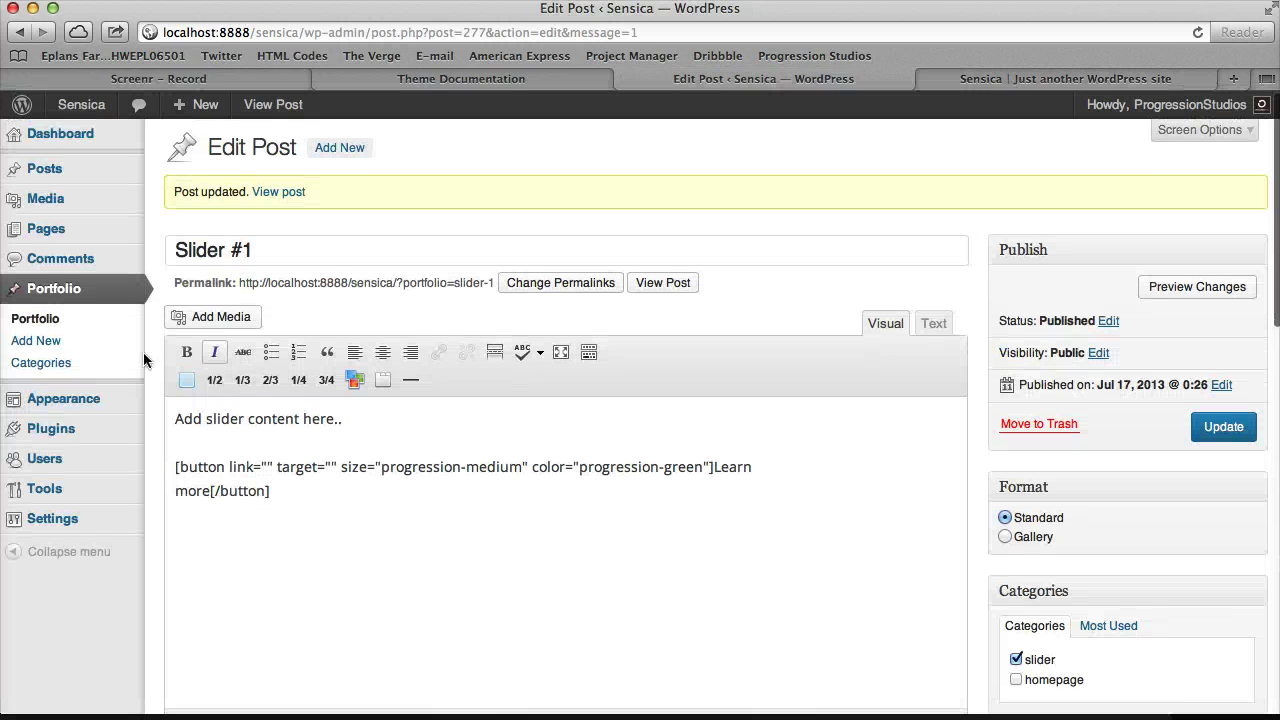
# Step: Create a new portfolio post titled "Slide Example" in the slider category, with the body text "Add our slider content..."
pyautogui.click(40, 341)
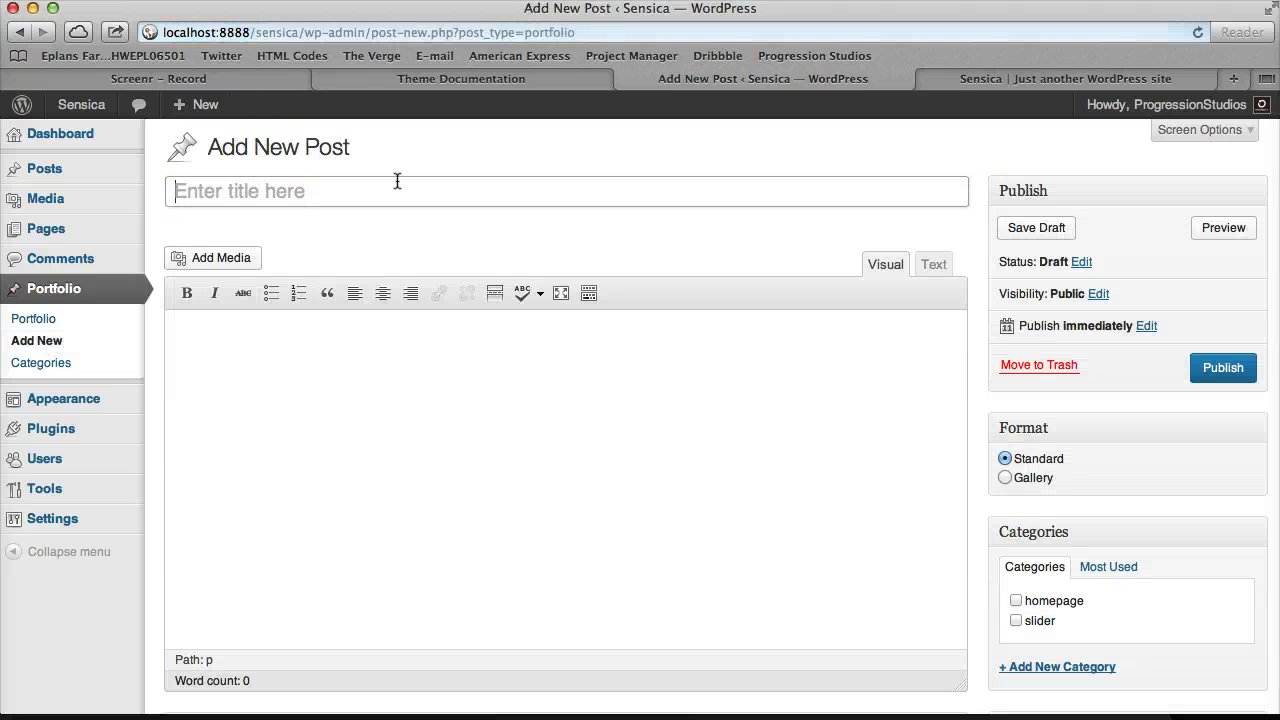
pyautogui.write('Slider #1')
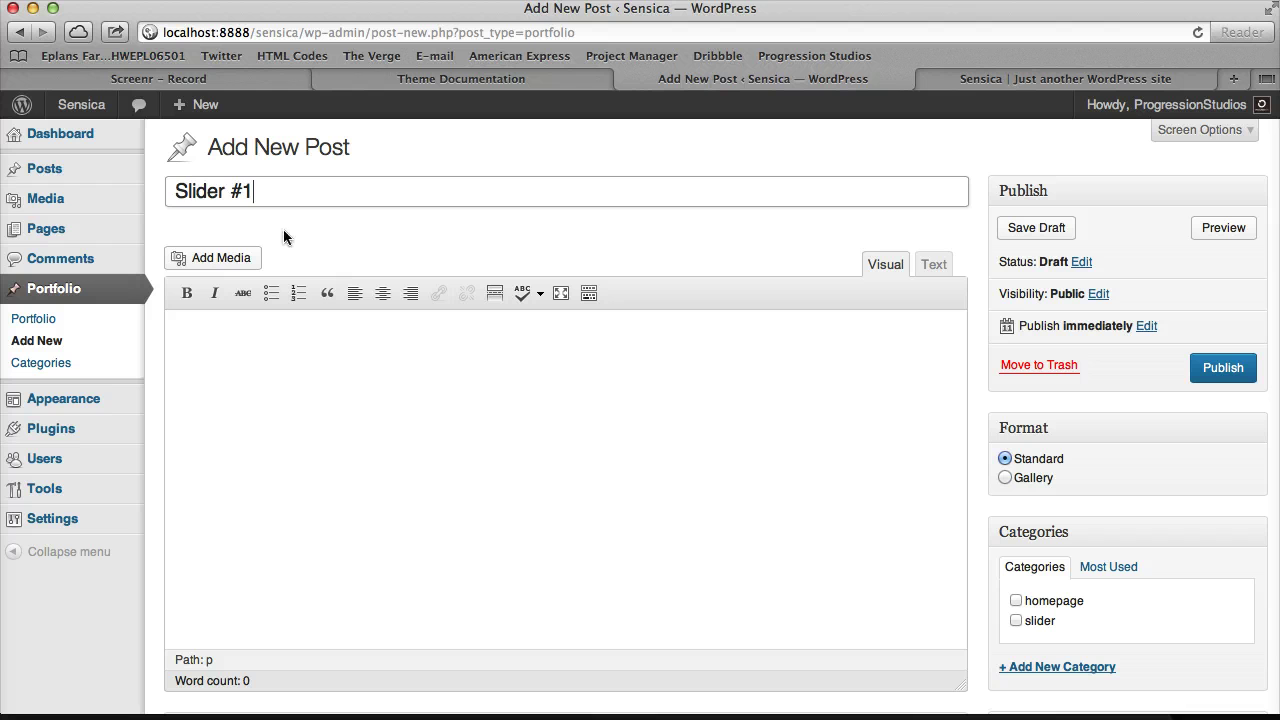
pyautogui.press('super+a')
pyautogui.write('Slide Ex')
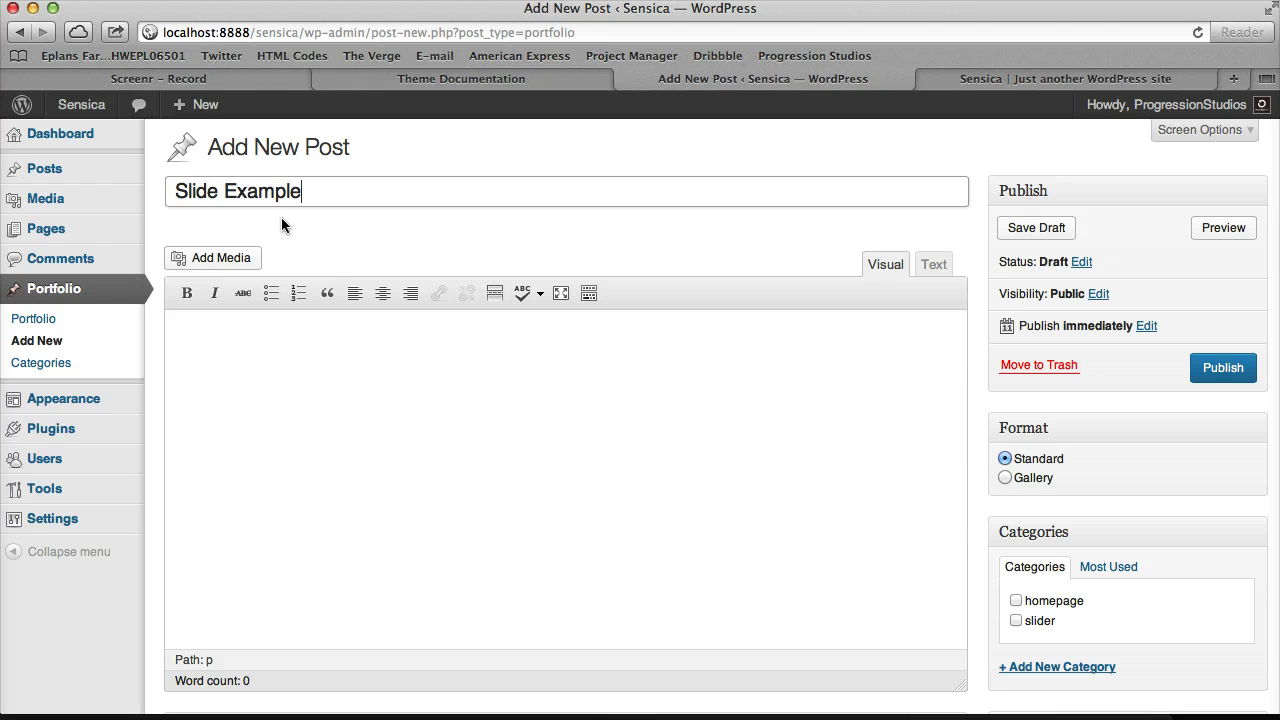
pyautogui.write('ample')
pyautogui.click(1040, 622)
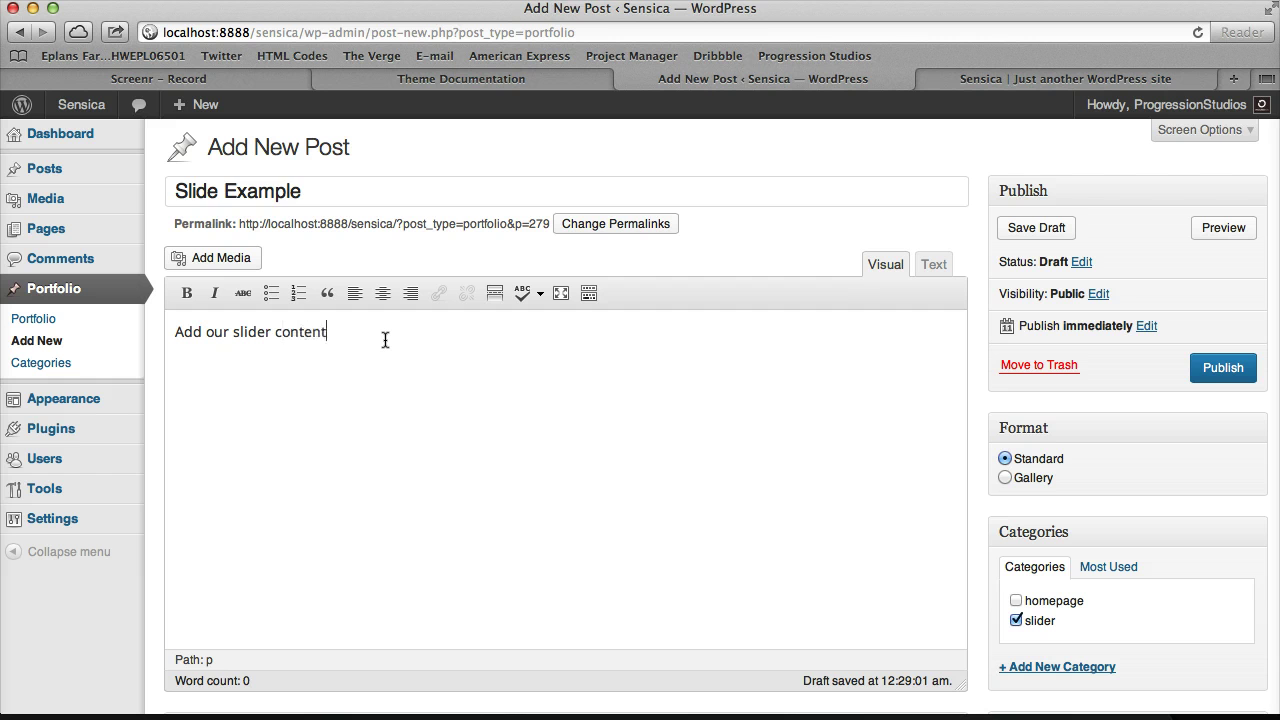
# Step: Upload slider1.jpg to the media library and set it as the featured image of the Slide Example post
pyautogui.scroll(-5, 751, 523)
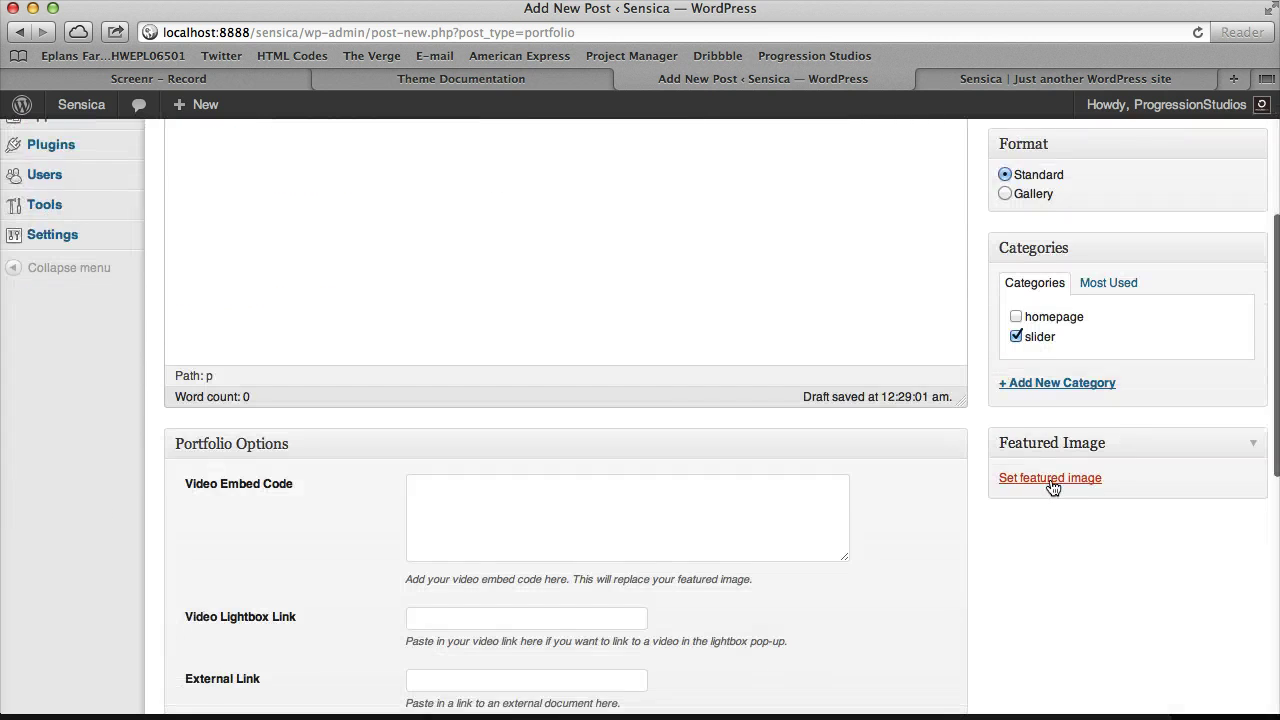
pyautogui.click(1052, 480)
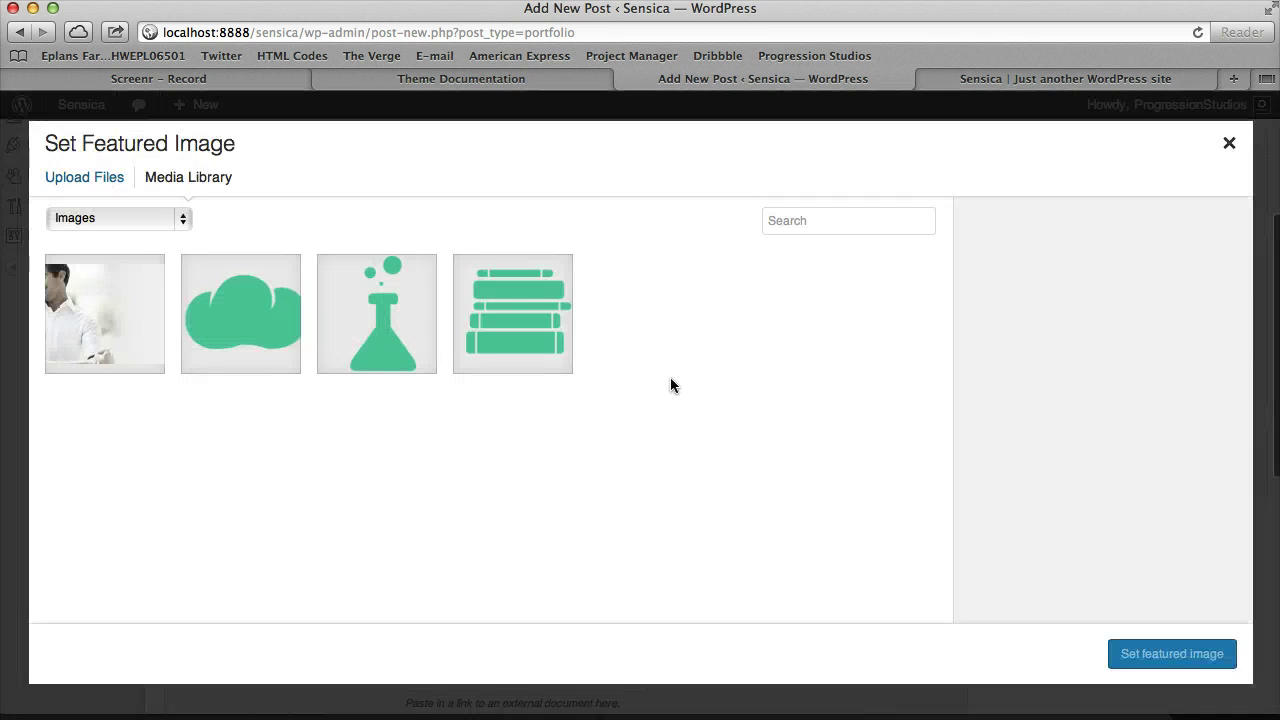
pyautogui.moveTo(480, 715); pyautogui.dragTo(428, 416)
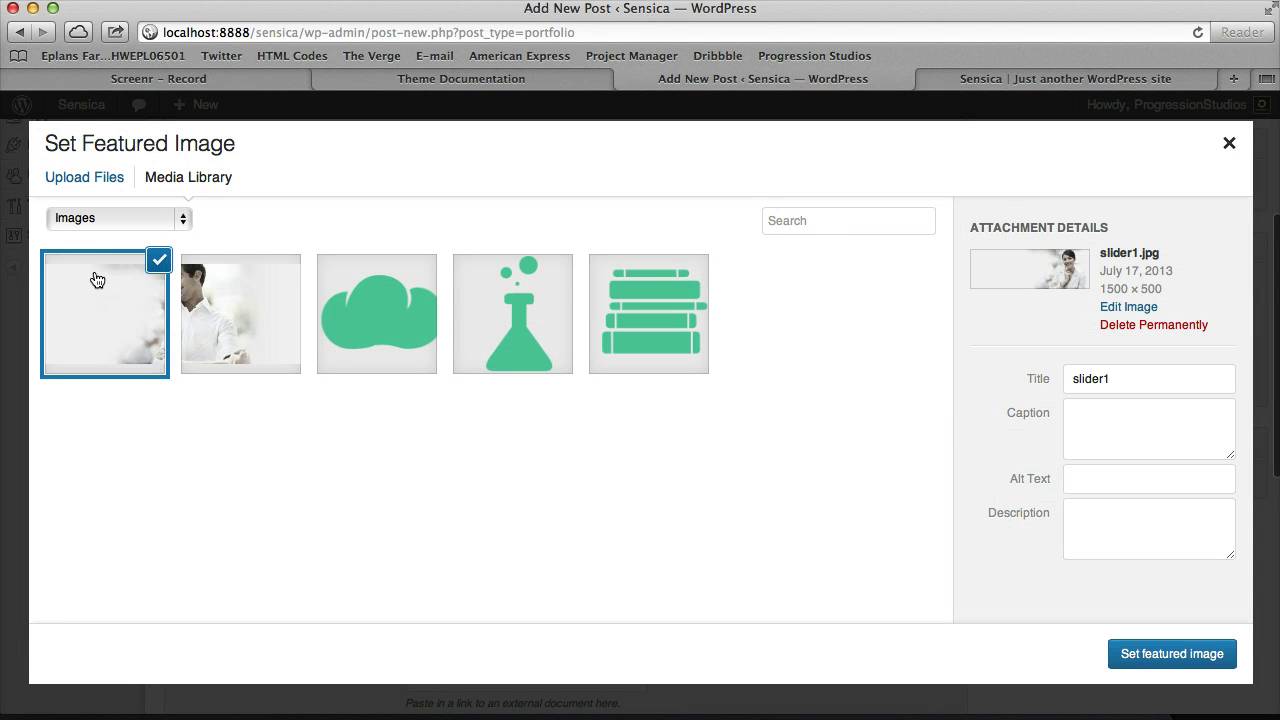
pyautogui.click(97, 279)
pyautogui.click(123, 289)
pyautogui.click(1160, 655)
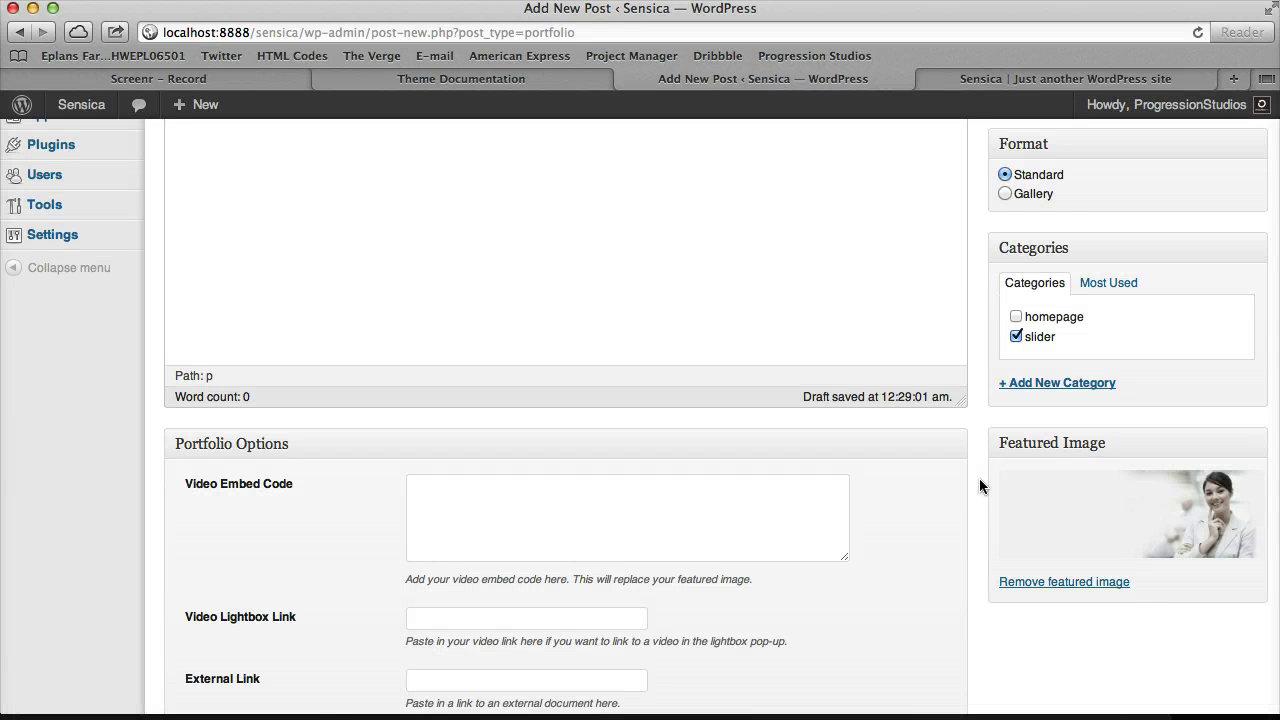
# Step: Remove the featured image of the Slide Example post and set slider1.jpg again from the media library
pyautogui.scroll(5, 760, 498)
pyautogui.scroll(-8, 780, 500)
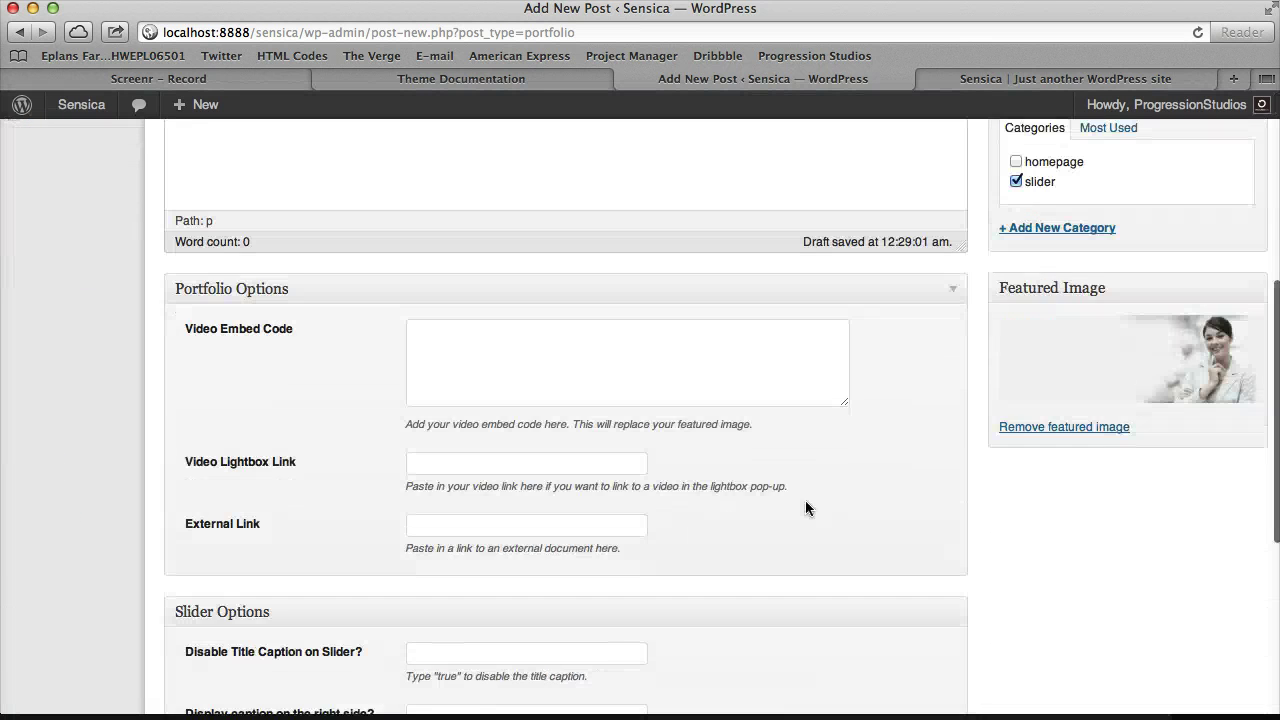
pyautogui.click(1037, 437)
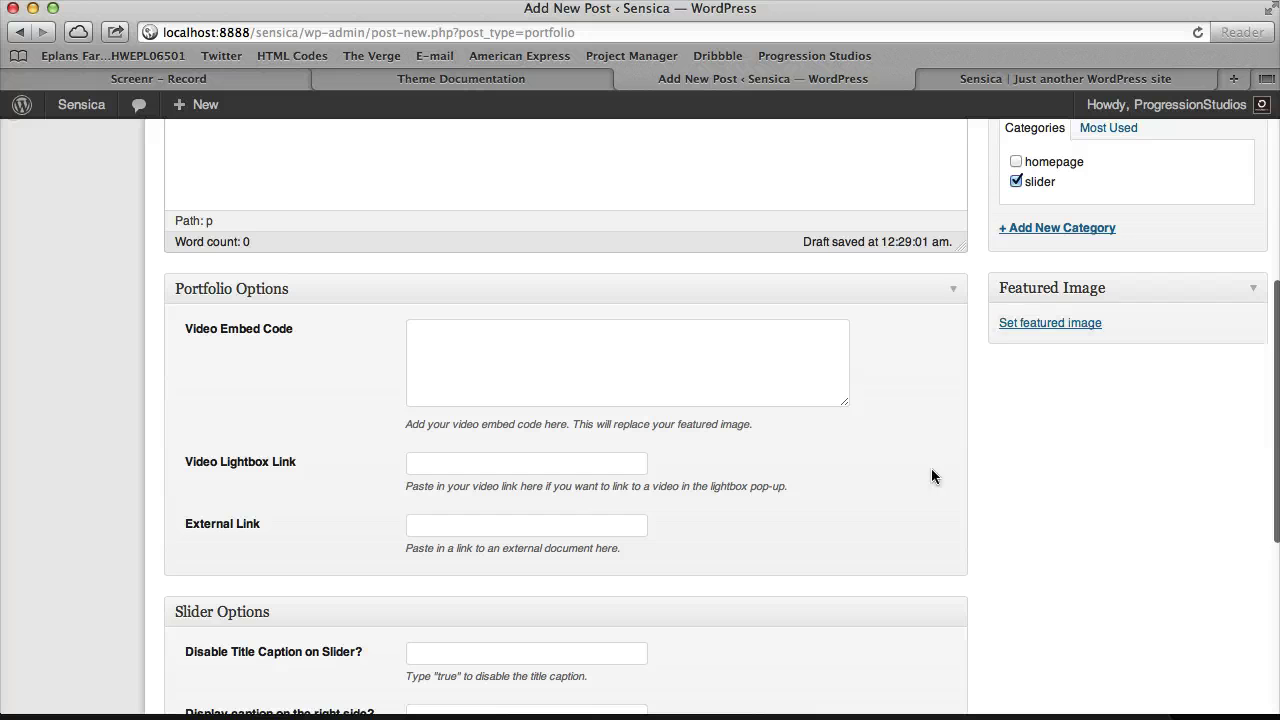
pyautogui.click(1063, 323)
pyautogui.click(64, 337)
pyautogui.click(1138, 652)
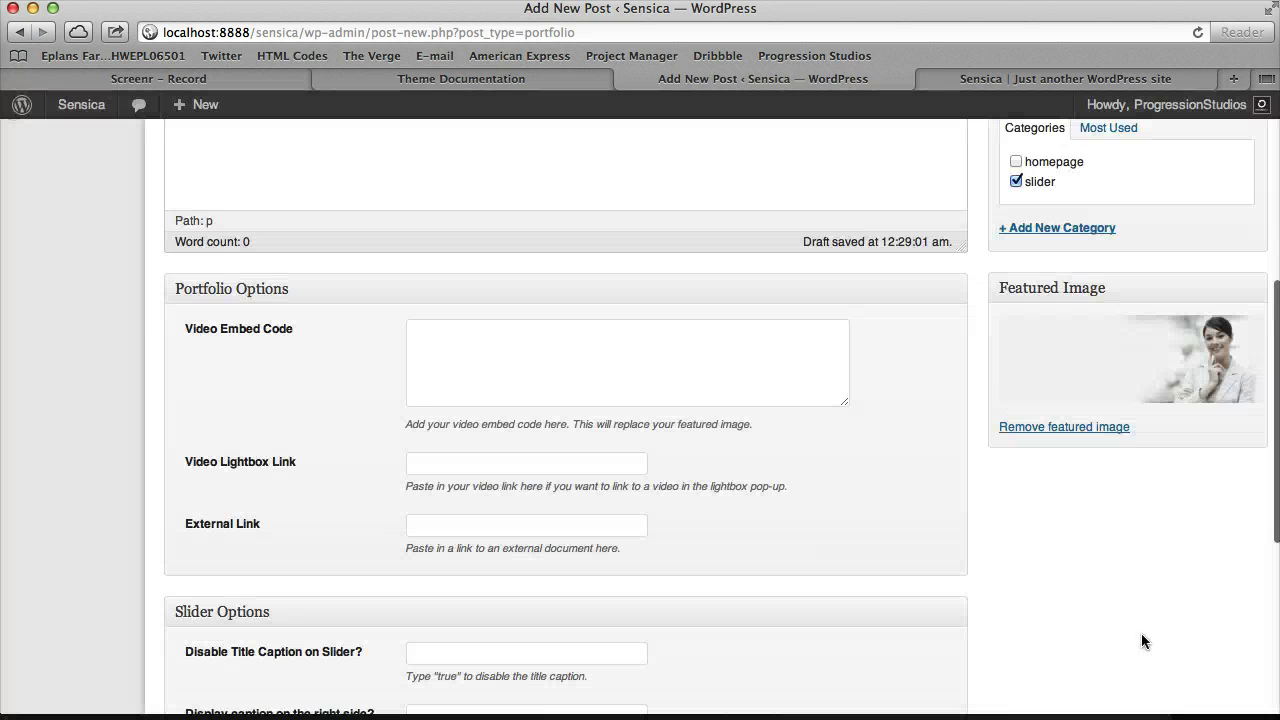
# Step: Remove the Slide Example post's featured image and set slider1.jpg again through the editor's Add Media dialog
pyautogui.click(1050, 430)
pyautogui.scroll(10, 924, 476)
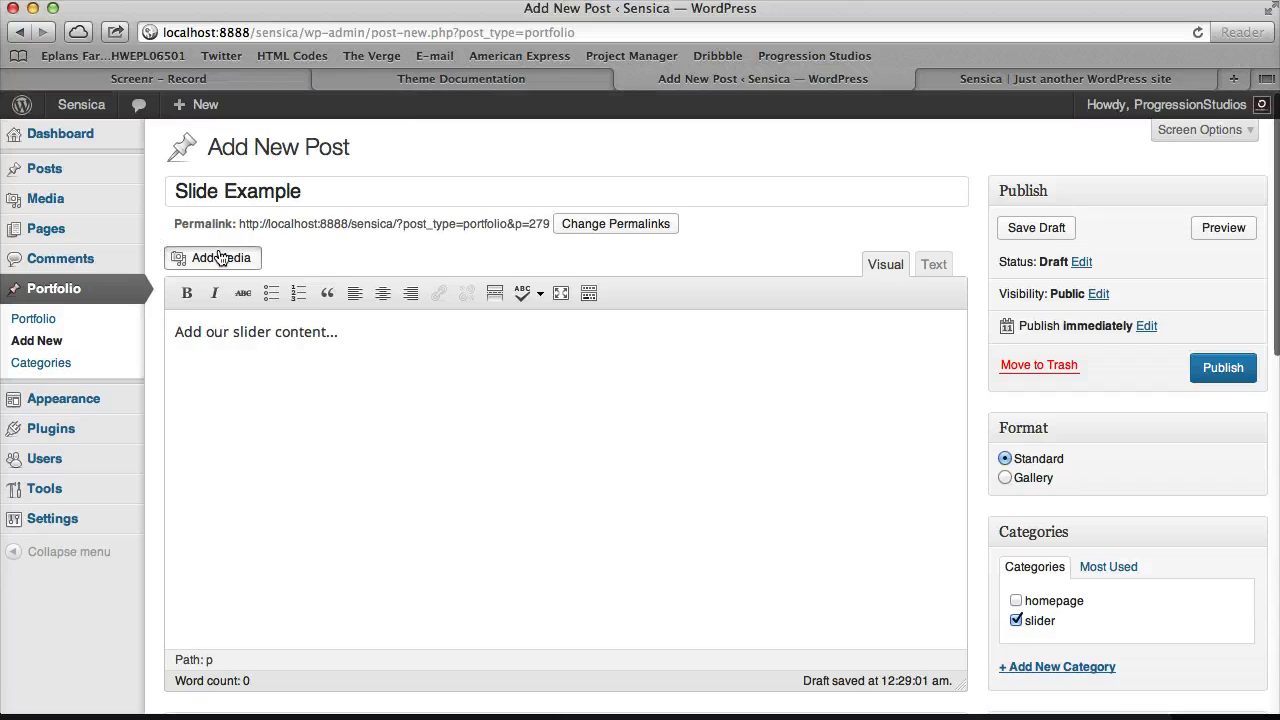
pyautogui.click(222, 250)
pyautogui.click(158, 203)
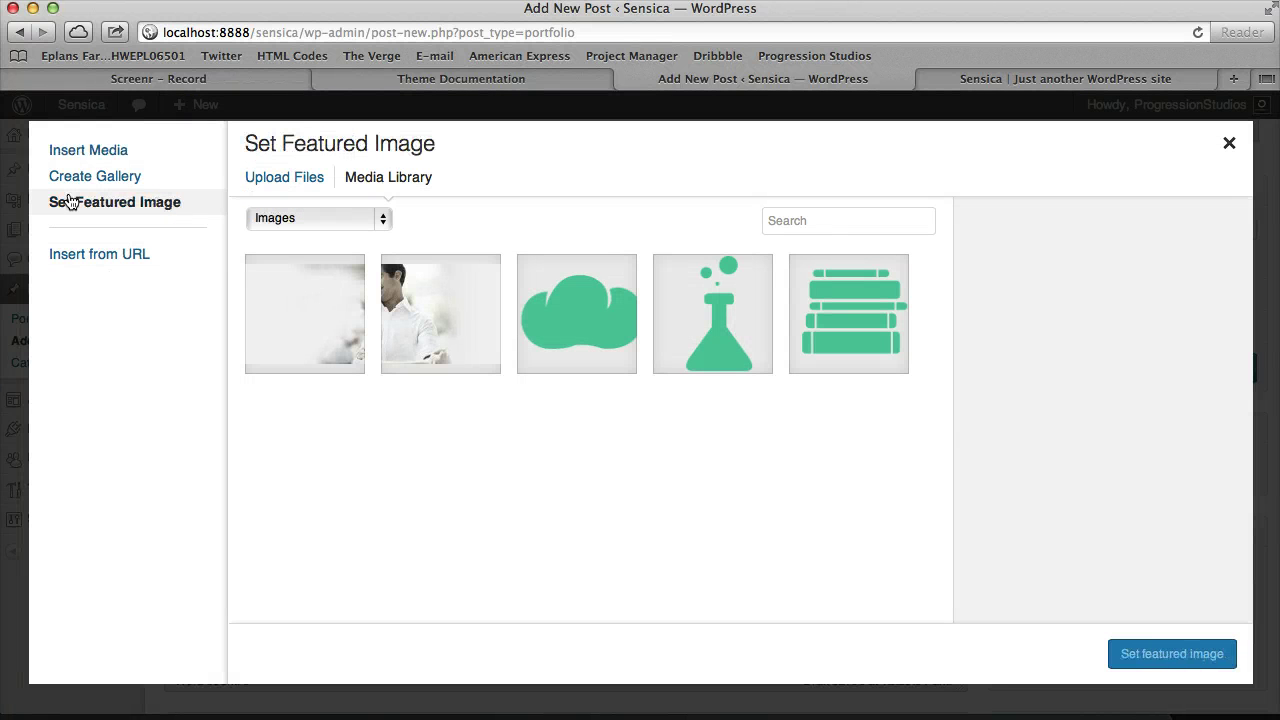
pyautogui.click(290, 290)
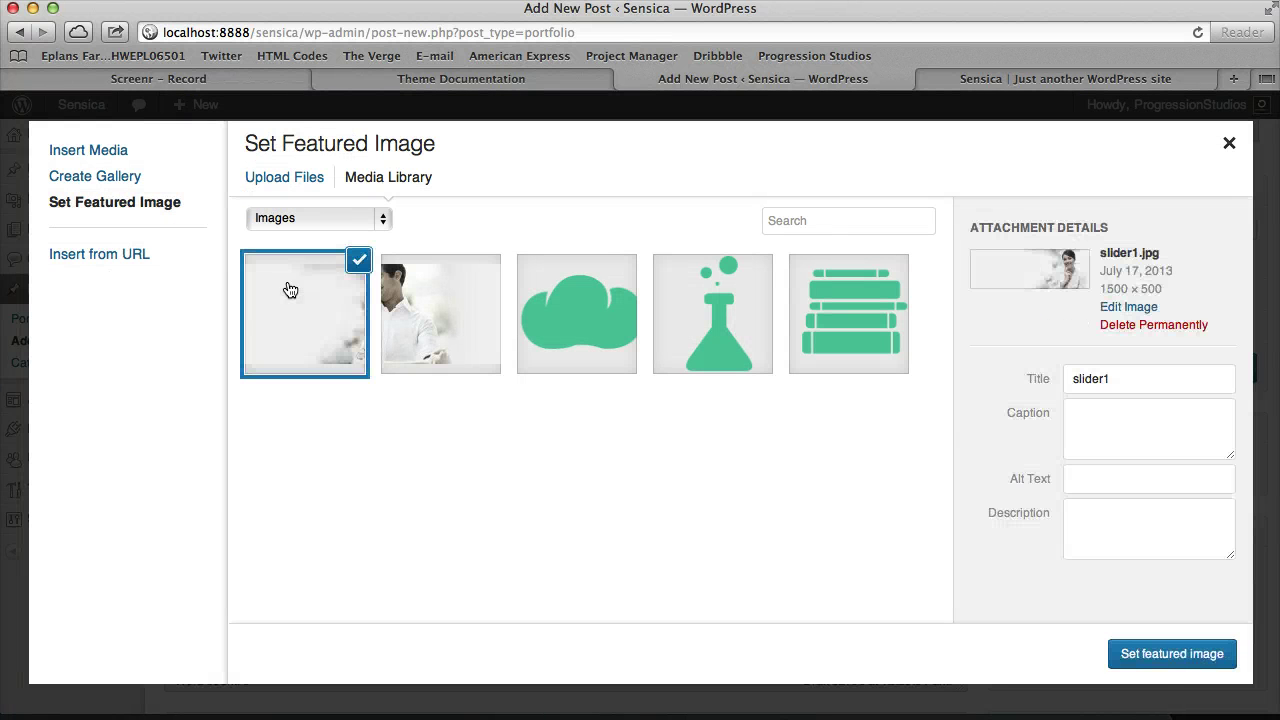
pyautogui.click(1124, 664)
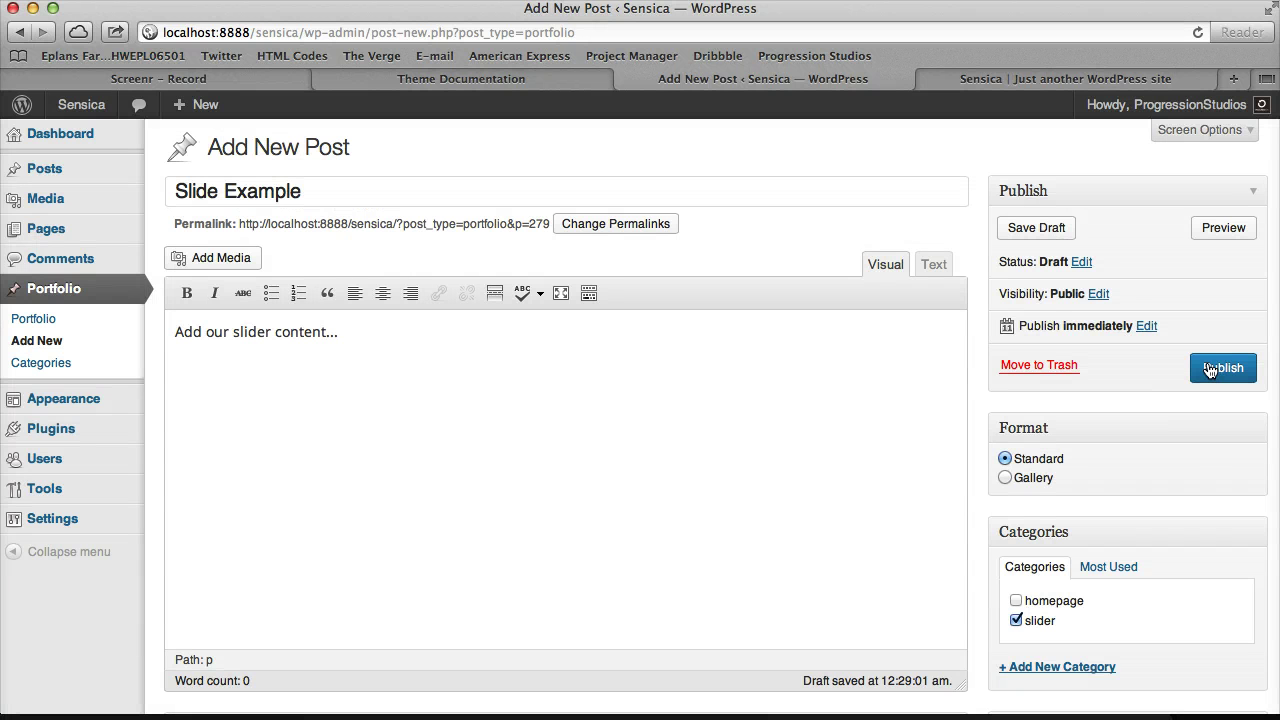
# Step: Publish the Slide Example portfolio post
pyautogui.scroll(-5, 995, 448)
pyautogui.scroll(5, 1220, 370)
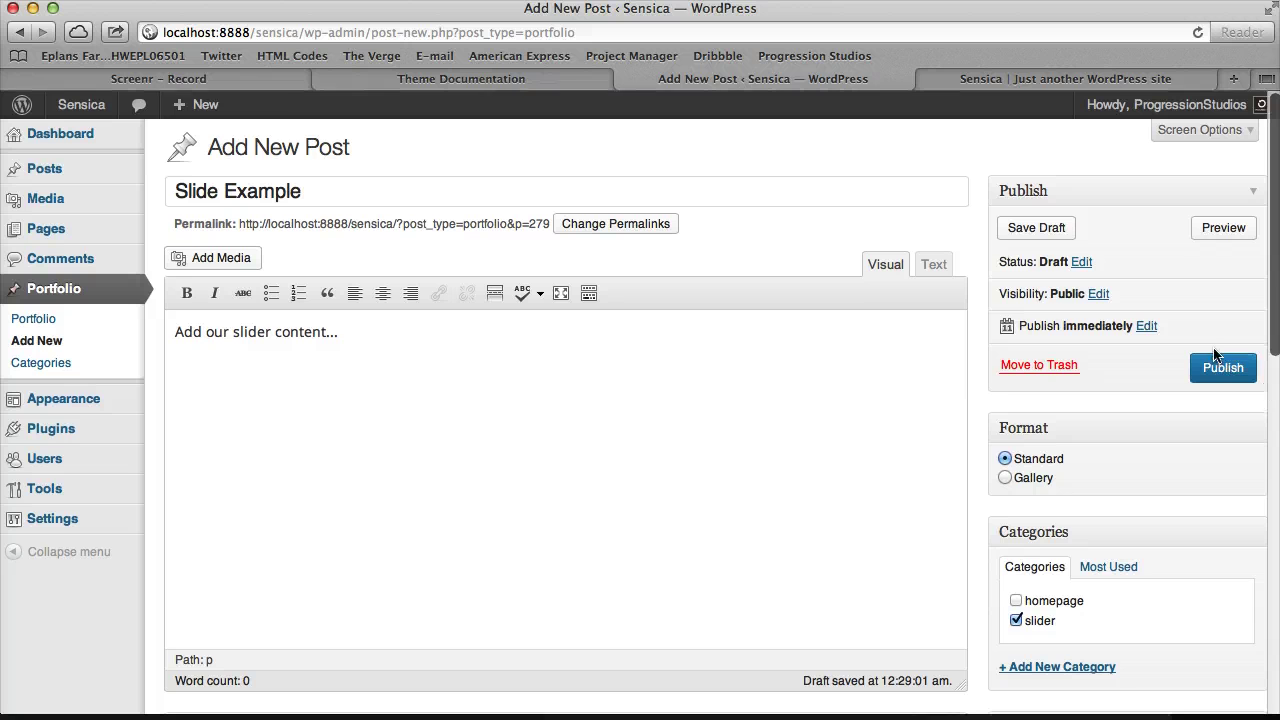
pyautogui.click(1223, 367)
# Step: Load the site's homepage and advance the slider from the Slide Example slide to the next one
pyautogui.click(1040, 80)
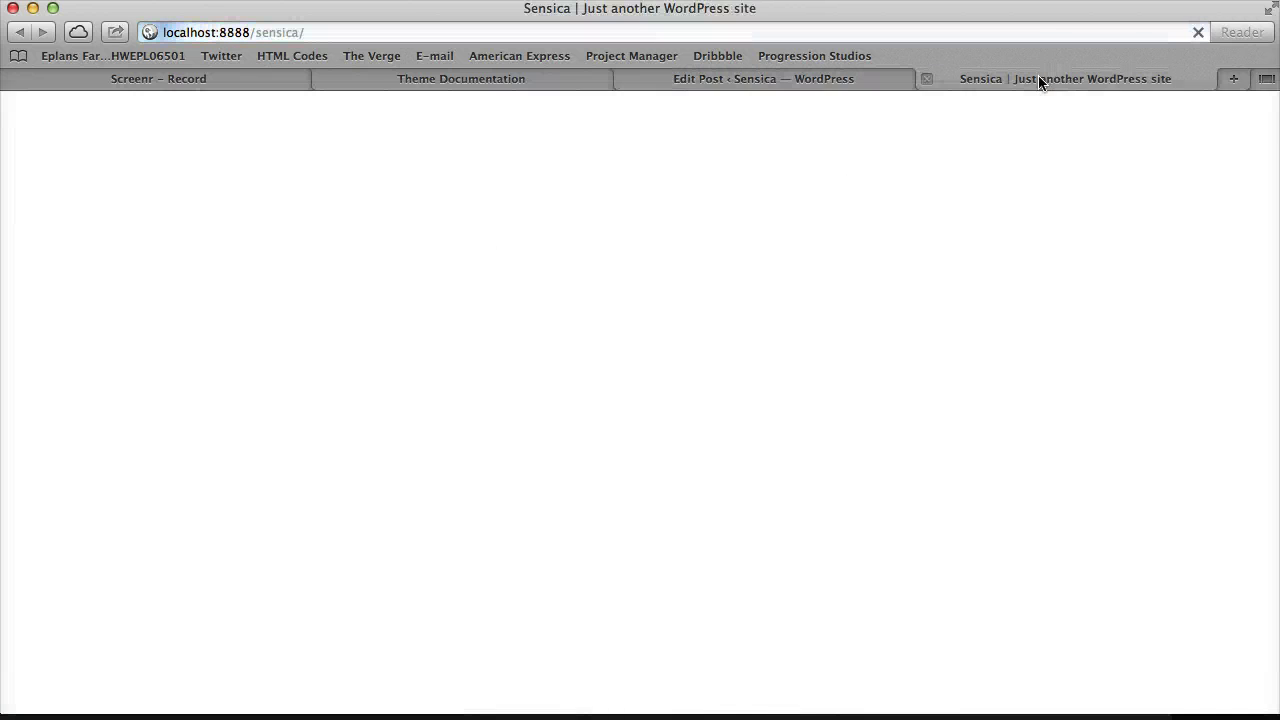
pyautogui.moveTo(416, 316)
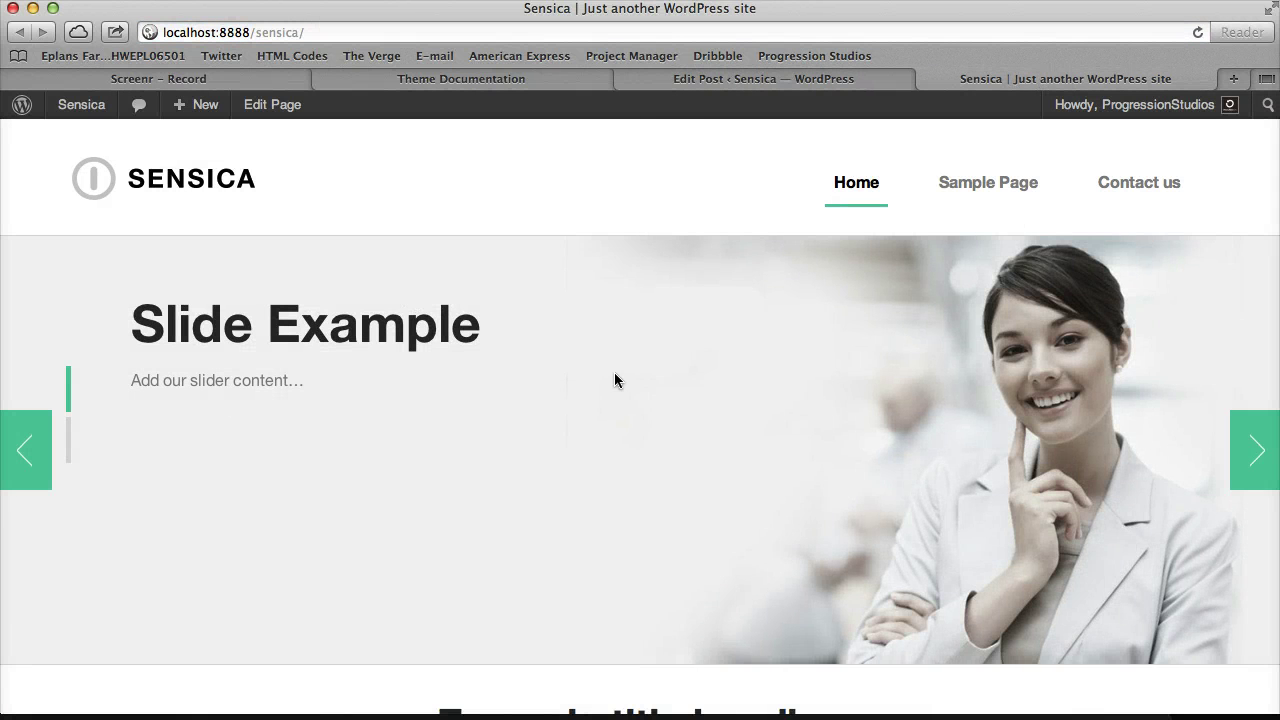
pyautogui.click(1251, 449)
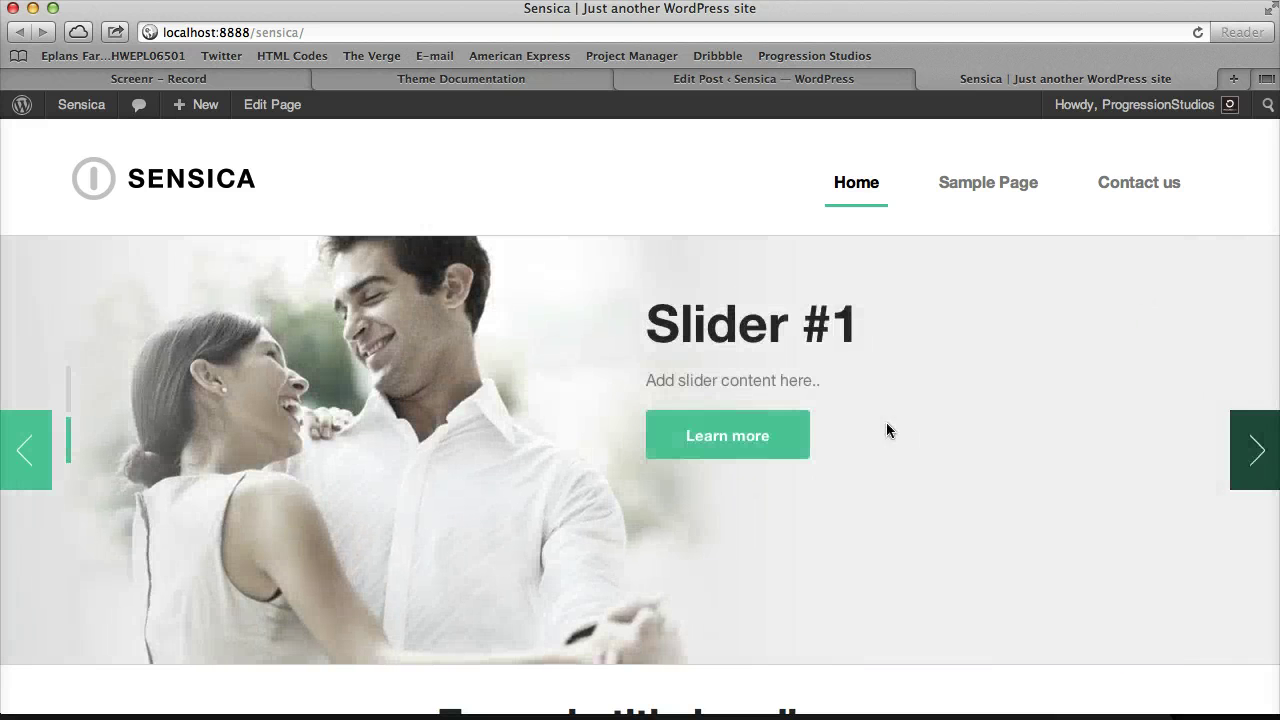
# Step: Open the Slider section of the Theme Options and review its settings, including the choices for Featured Slider Animation
pyautogui.click(838, 82)
pyautogui.moveTo(86, 400)
pyautogui.click(247, 472)
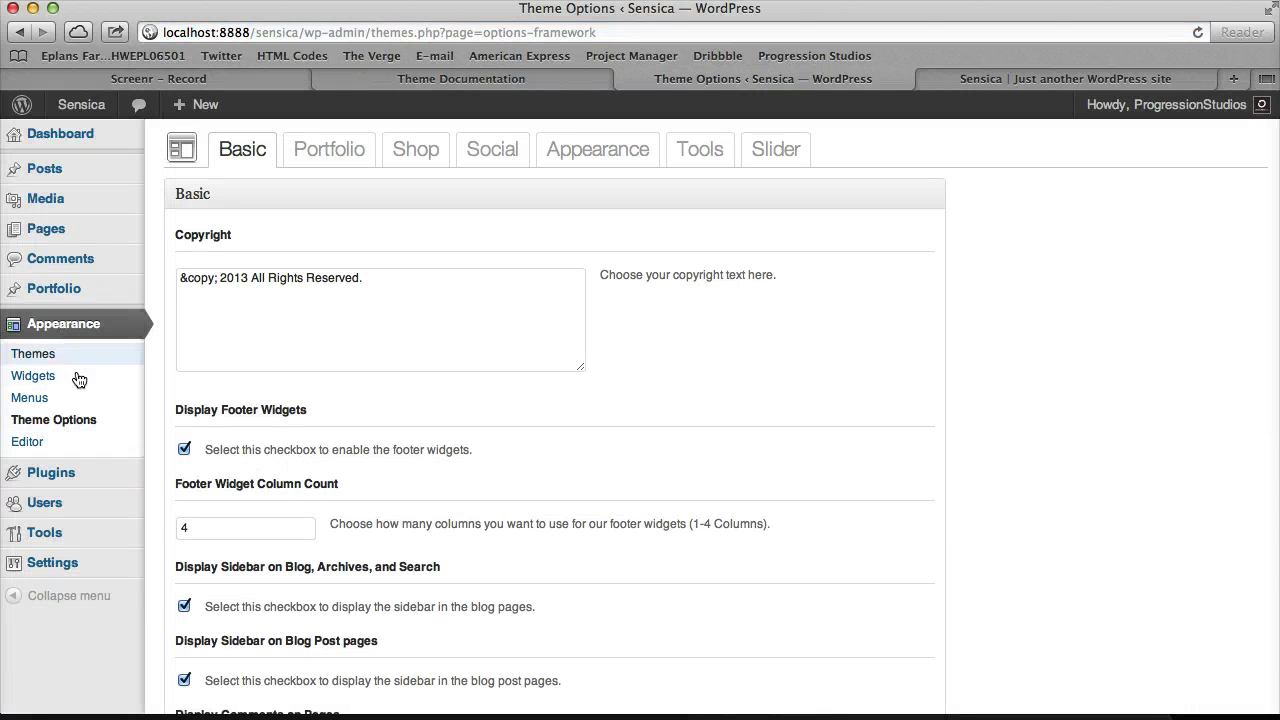
pyautogui.click(775, 149)
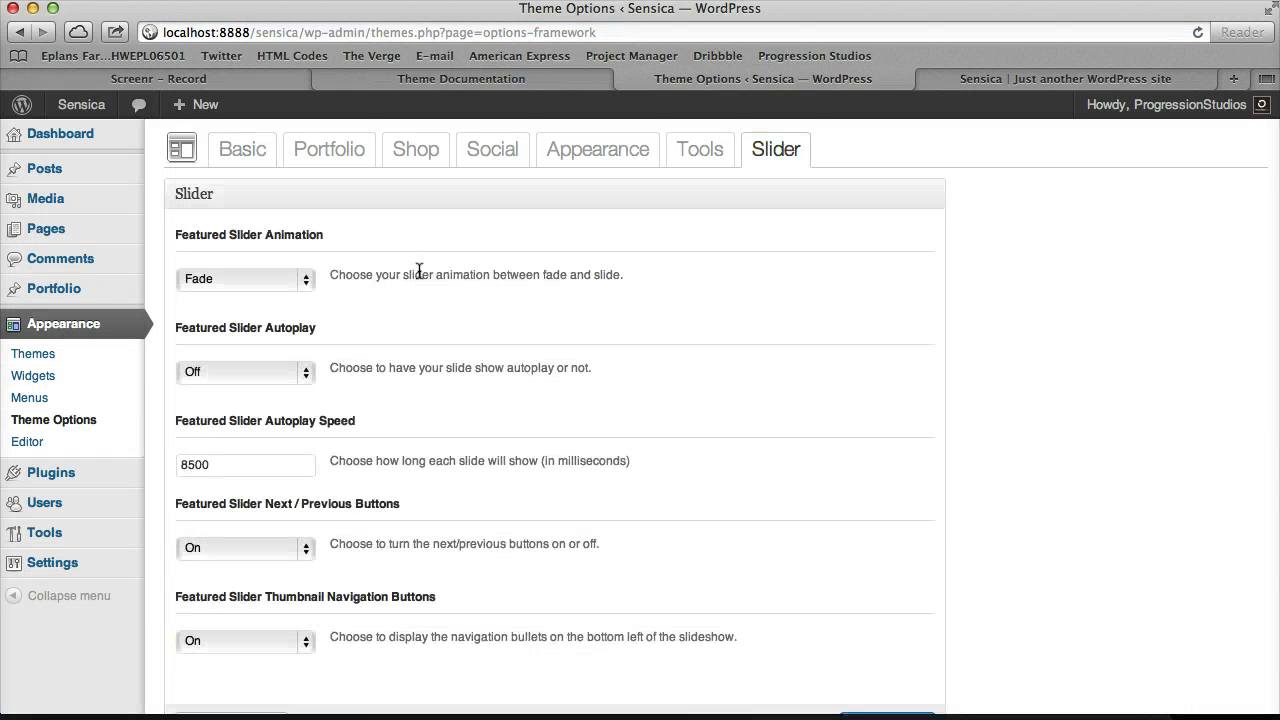
pyautogui.scroll(-1, 370, 268)
pyautogui.click(300, 266)
pyautogui.click(265, 262)
pyautogui.scroll(-5, 520, 263)
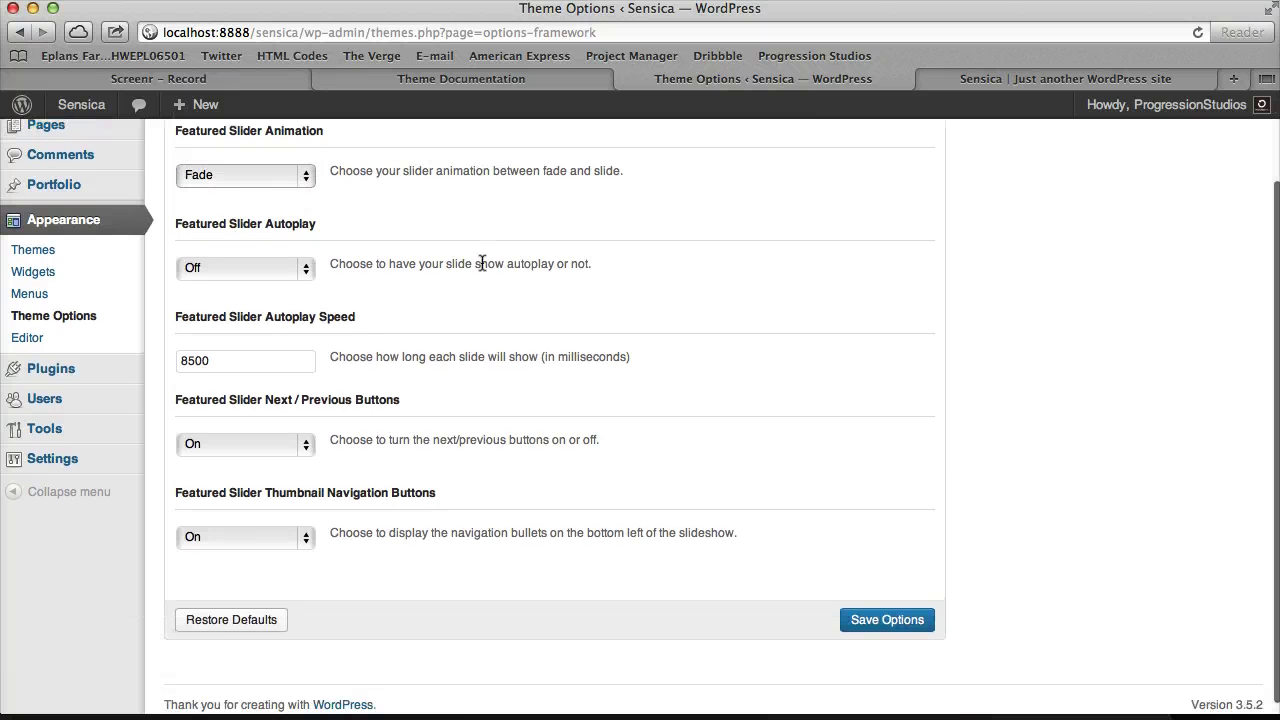
pyautogui.click(297, 180)
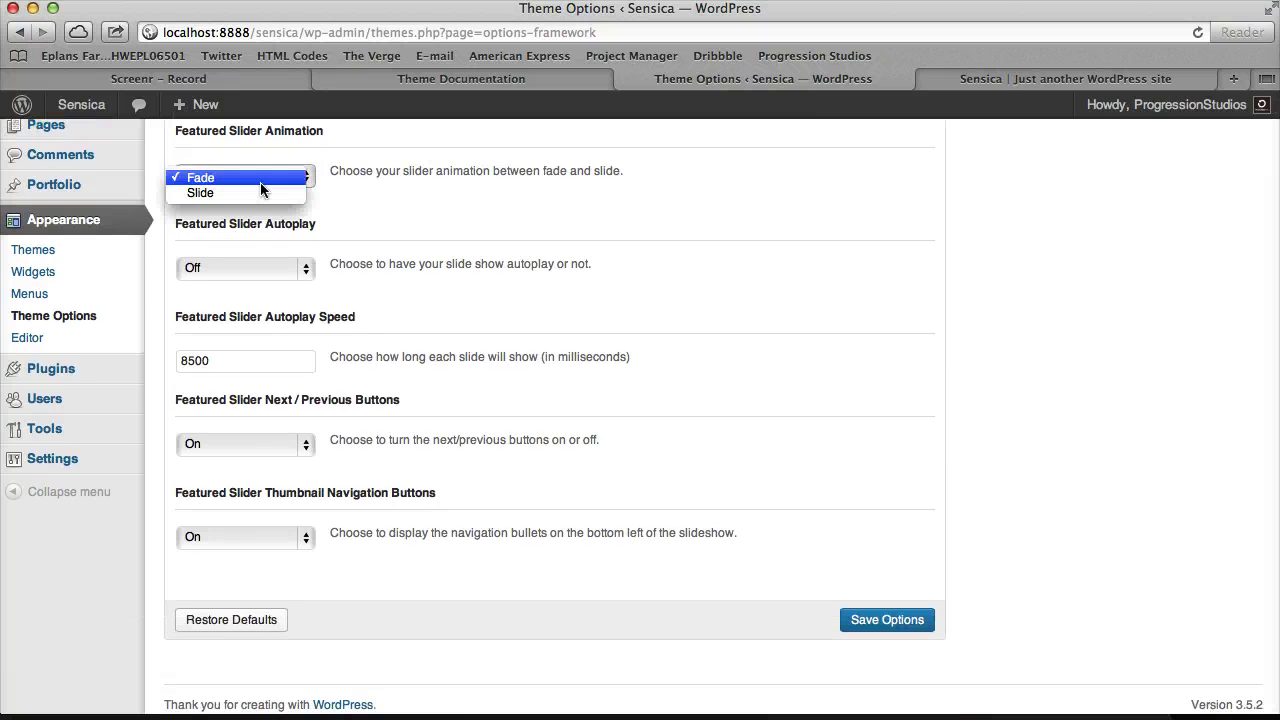
pyautogui.click(279, 251)
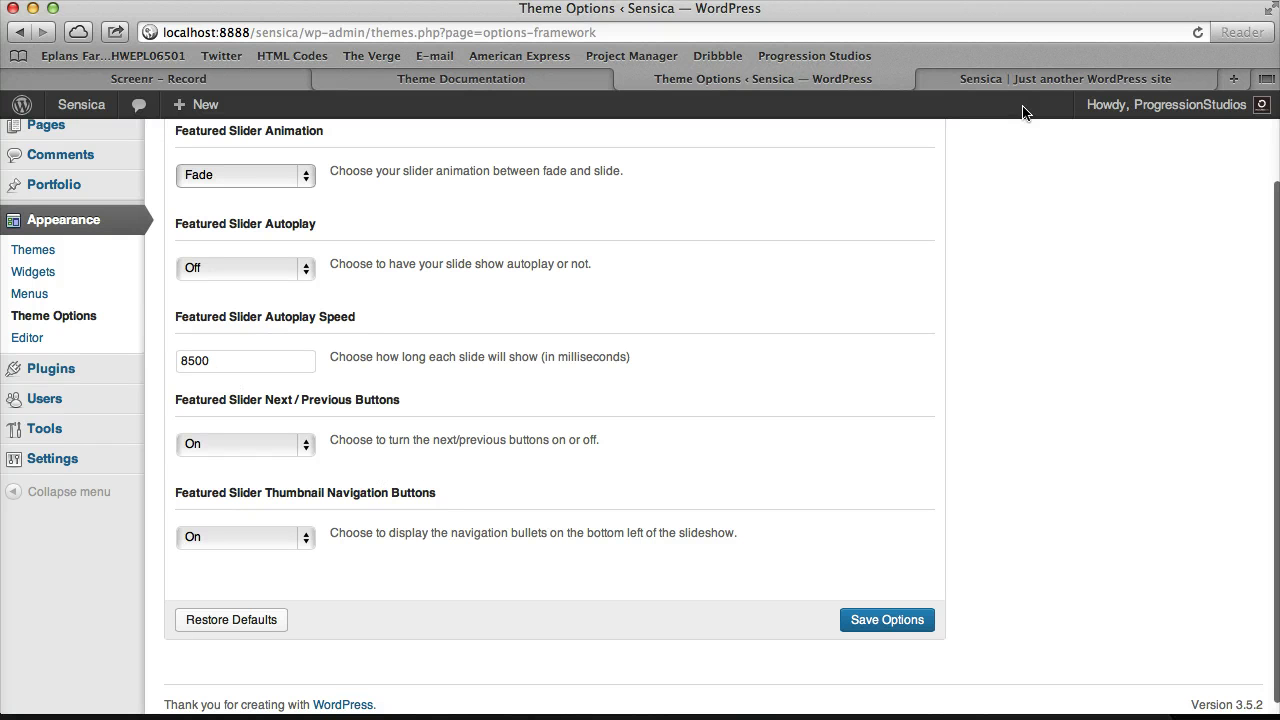
# Step: Reload the homepage, cycle through the slides to examine the transition, and look over the content below the slider
pyautogui.click(1025, 80)
pyautogui.press('super+r')
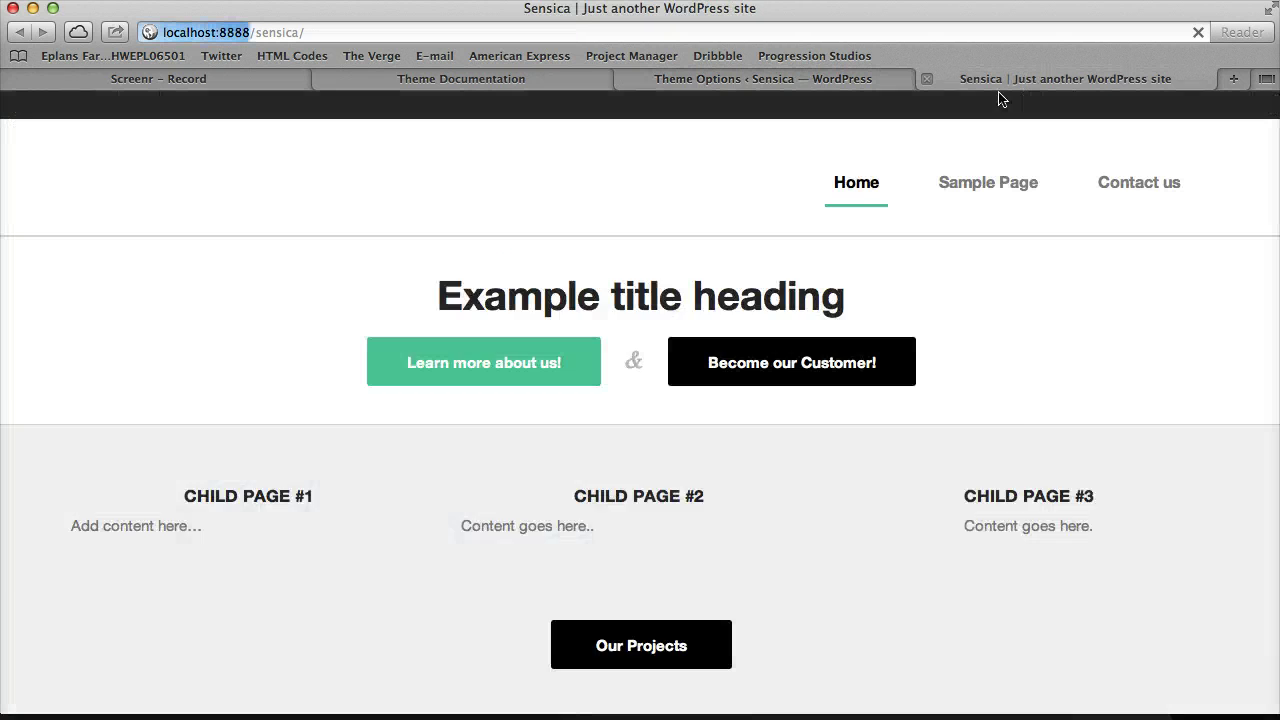
pyautogui.click(1265, 472)
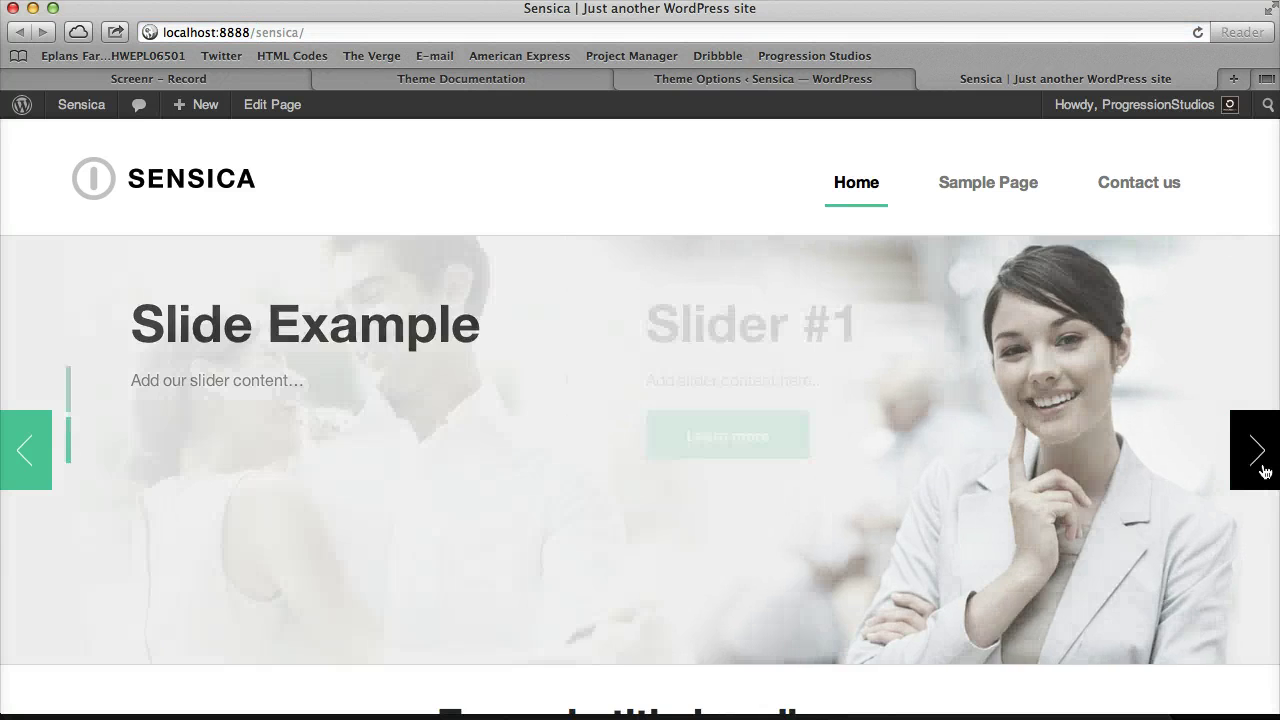
pyautogui.click(1263, 469)
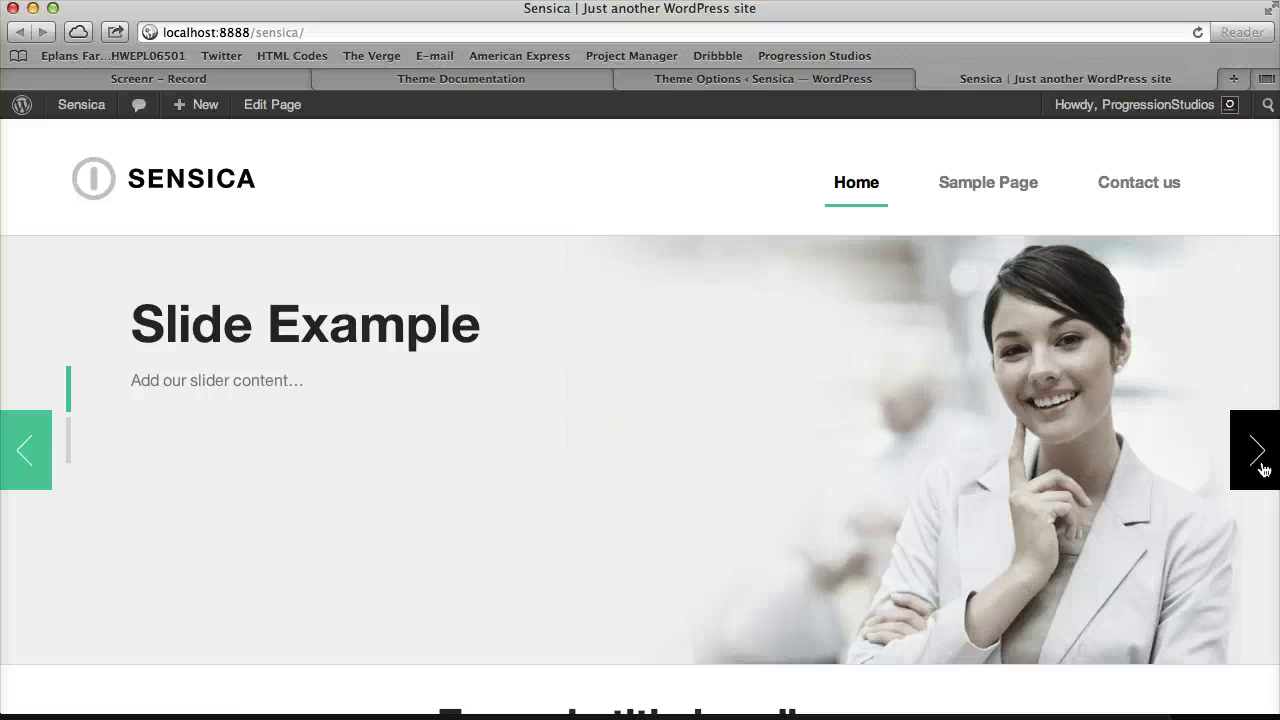
pyautogui.scroll(-5, 810, 370)
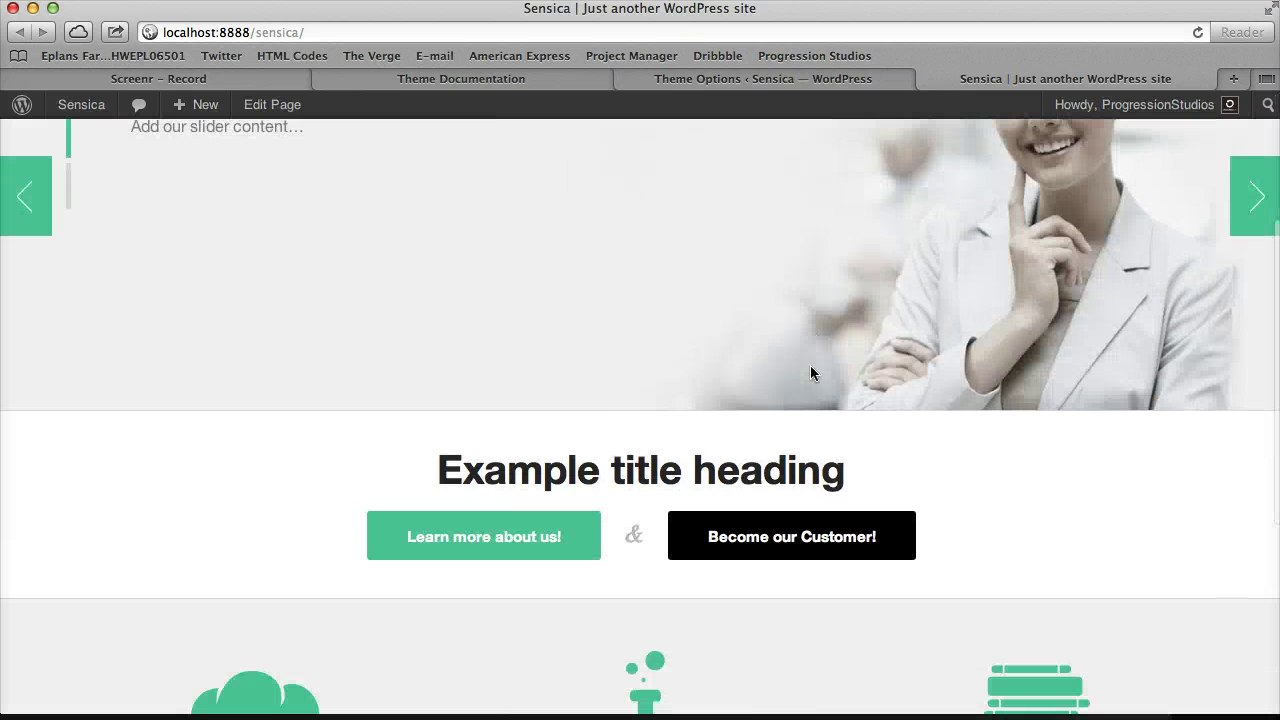
pyautogui.scroll(5, 810, 372)
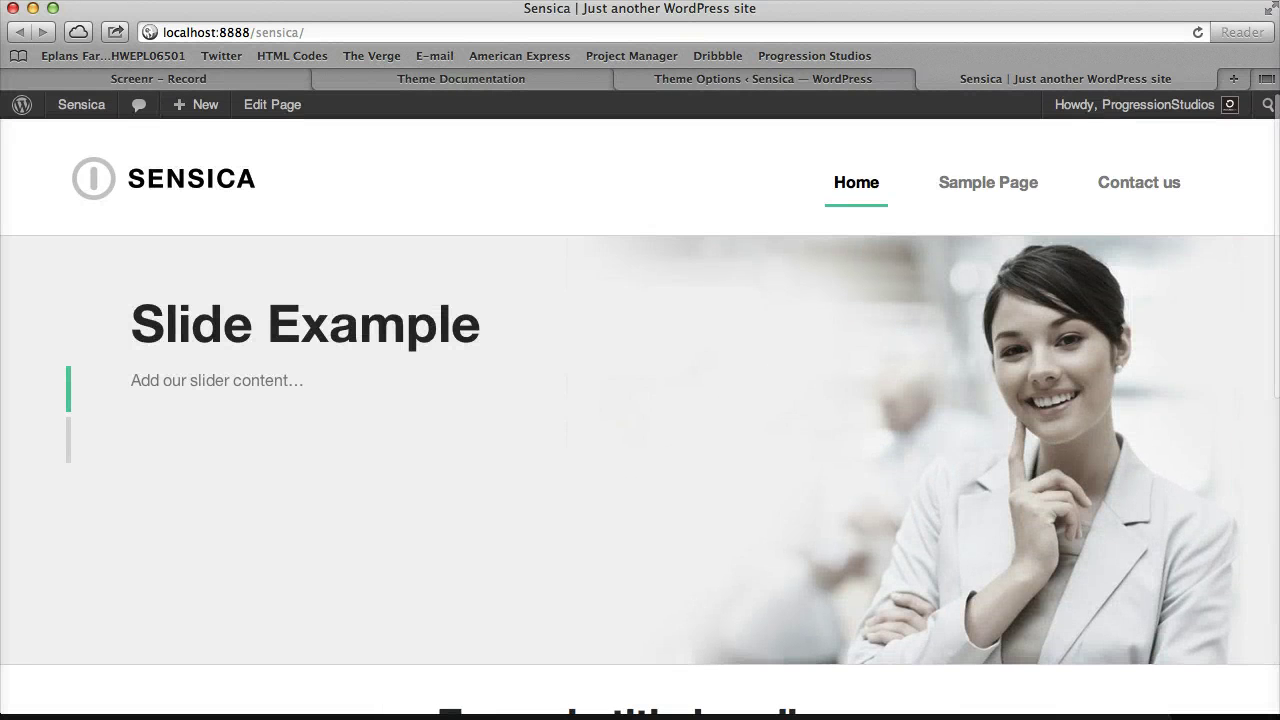